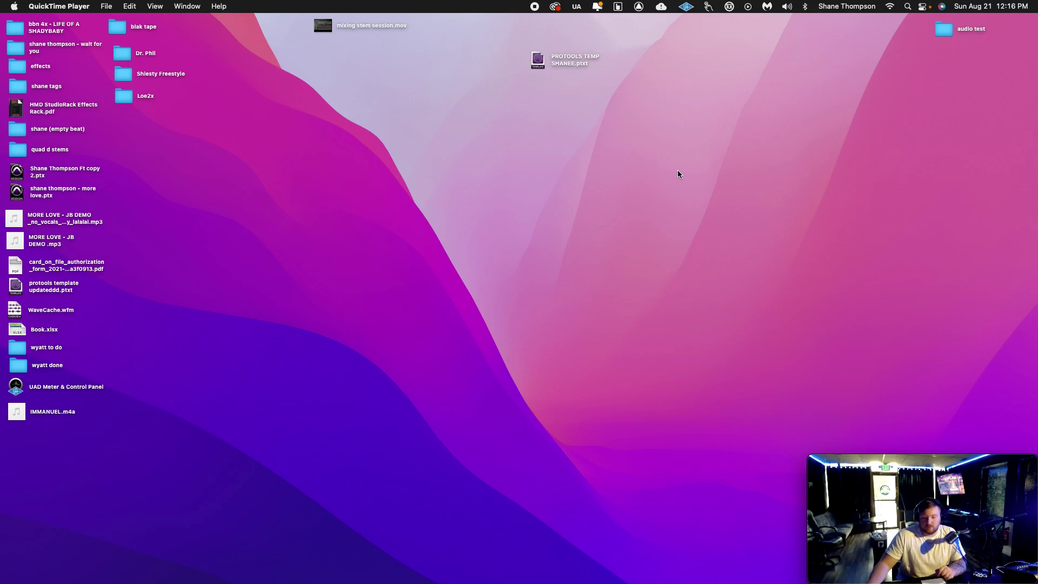
pyautogui.click(332, 277)
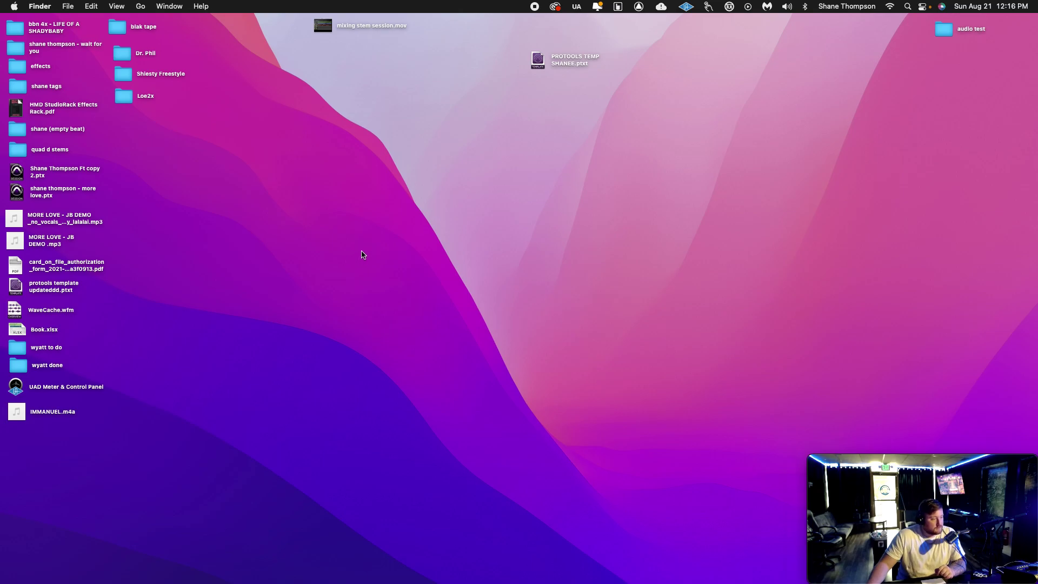
pyautogui.click(528, 66)
pyautogui.click(68, 6)
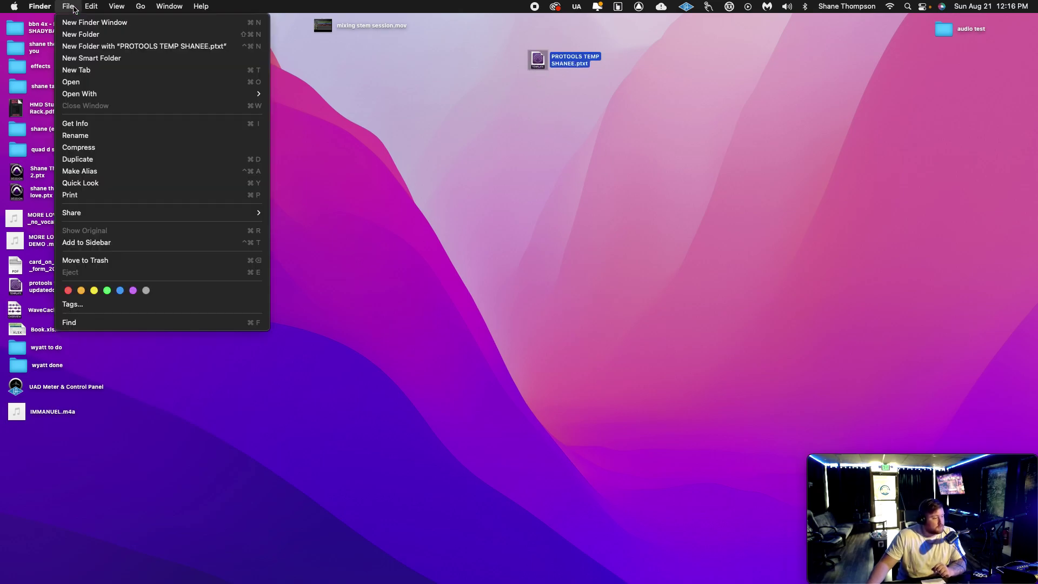
pyautogui.click(568, 215)
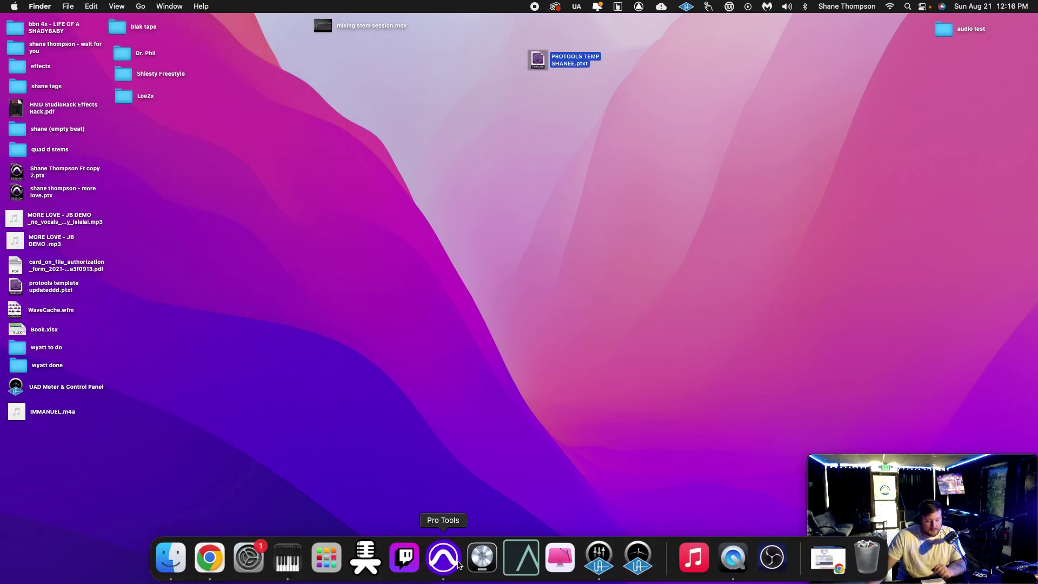
# Switch to Pro Tools, start a new session and move the Dashboard dialog toward the middle of the screen.
pyautogui.click(442, 562)
pyautogui.click(78, 7)
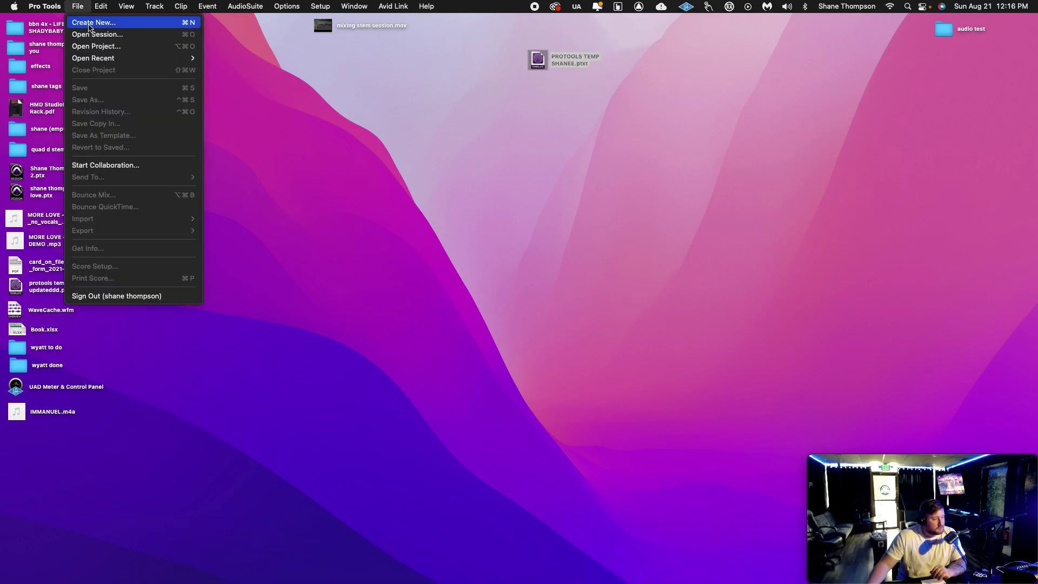
pyautogui.click(91, 23)
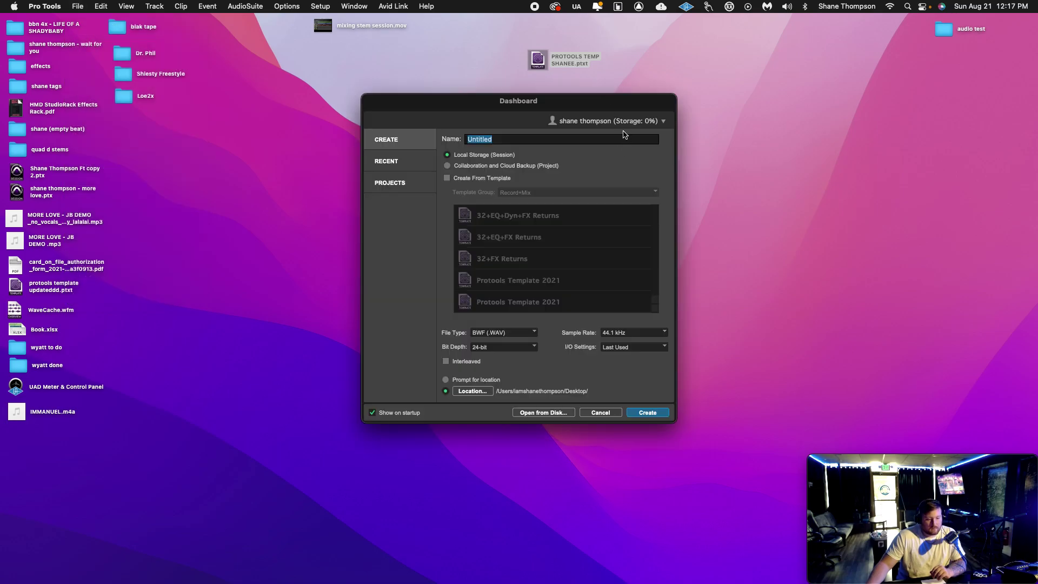
pyautogui.moveTo(605, 104); pyautogui.dragTo(641, 153)
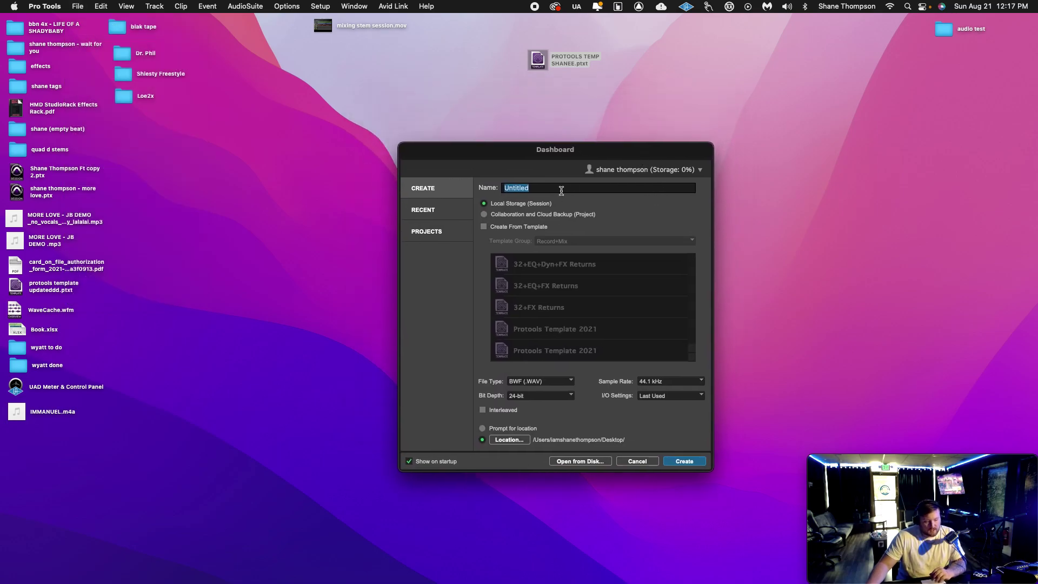
# Enable interleaved files, name the session "bpm set protools" and create it.
pyautogui.click(483, 411)
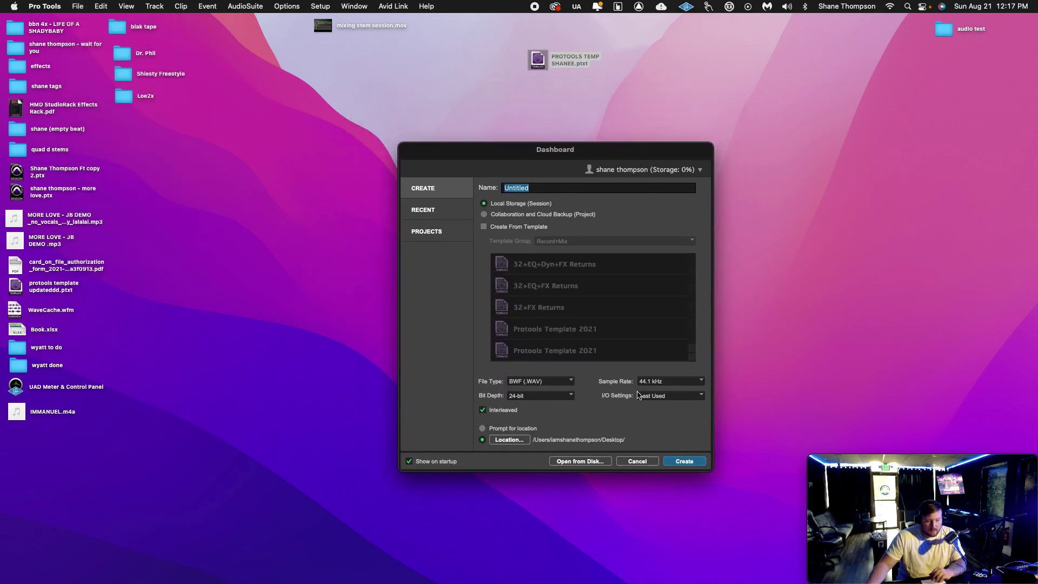
pyautogui.moveTo(544, 190); pyautogui.dragTo(407, 175)
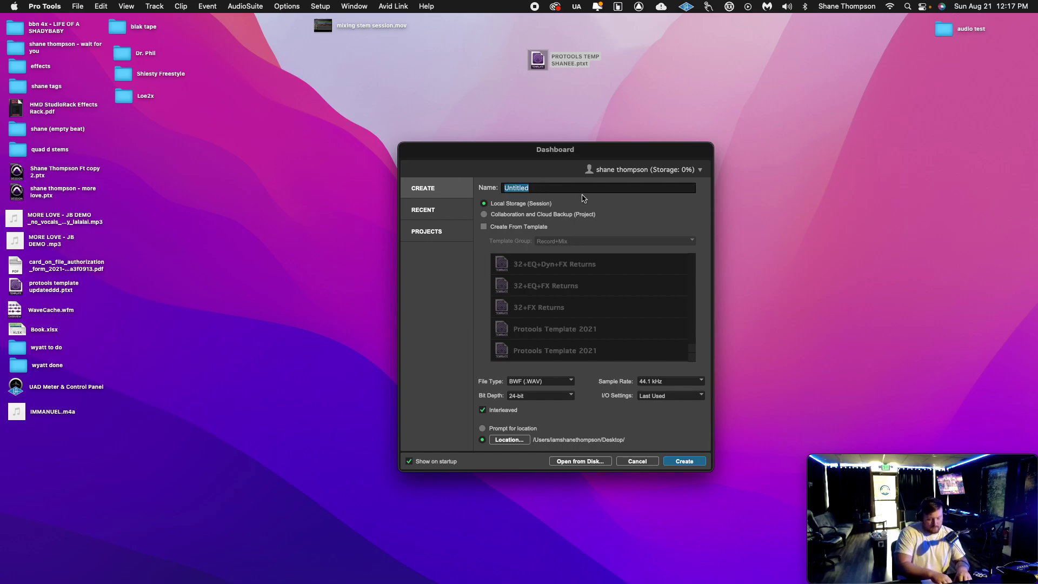
pyautogui.write('bpm set protools')
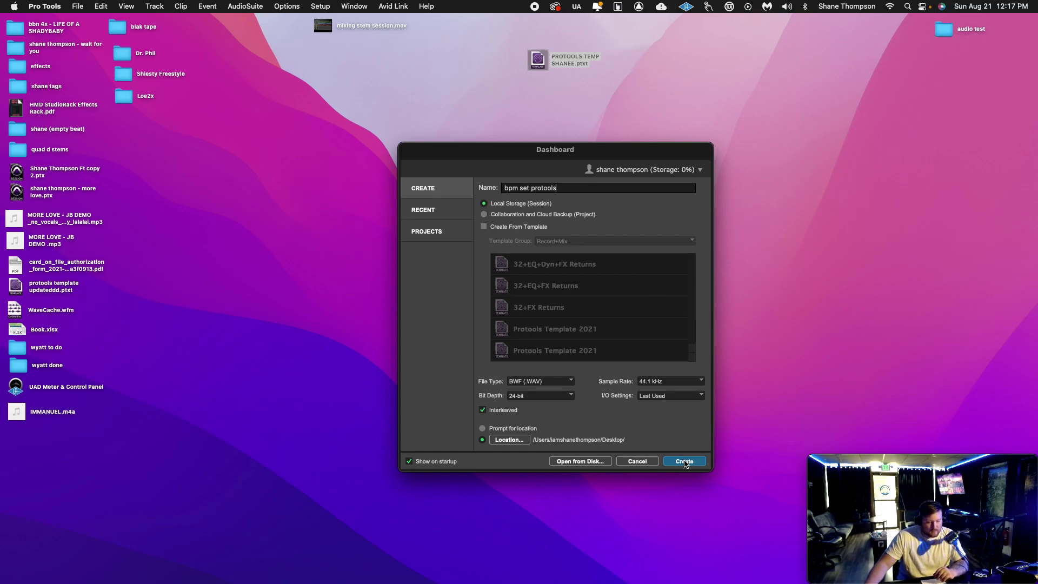
pyautogui.click(684, 461)
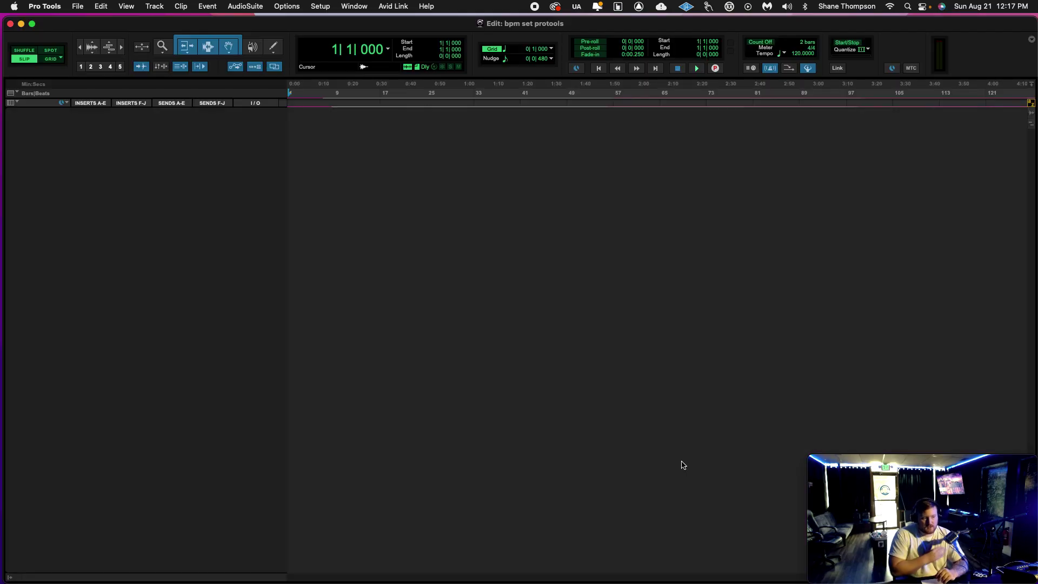
# Make the Edit window full screen and turn off the Conductor and the metronome.
pyautogui.click(32, 24)
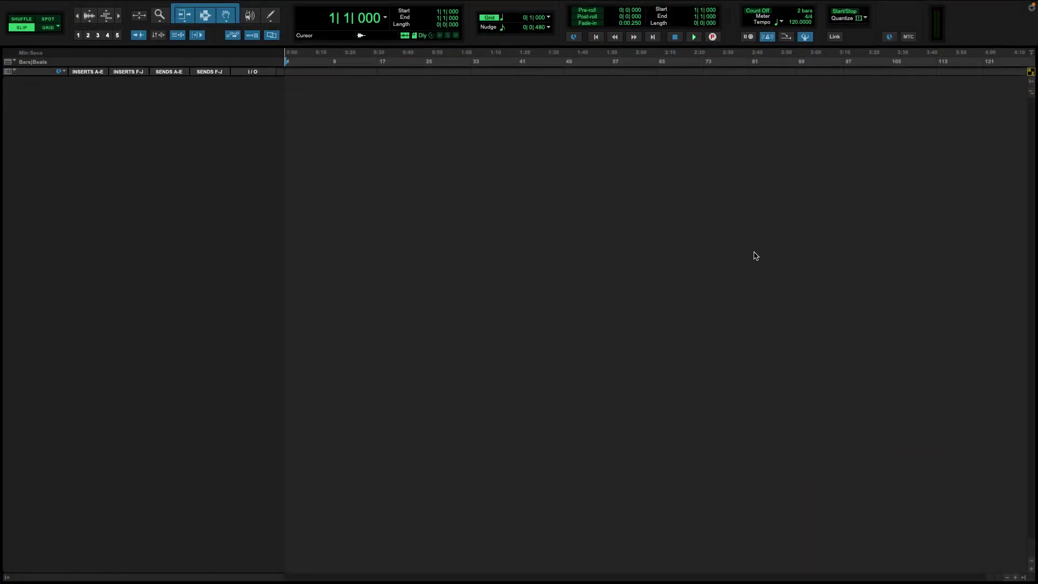
pyautogui.click(805, 38)
pyautogui.click(768, 37)
# Create a click track and increase its track height.
pyautogui.moveTo(46, 4)
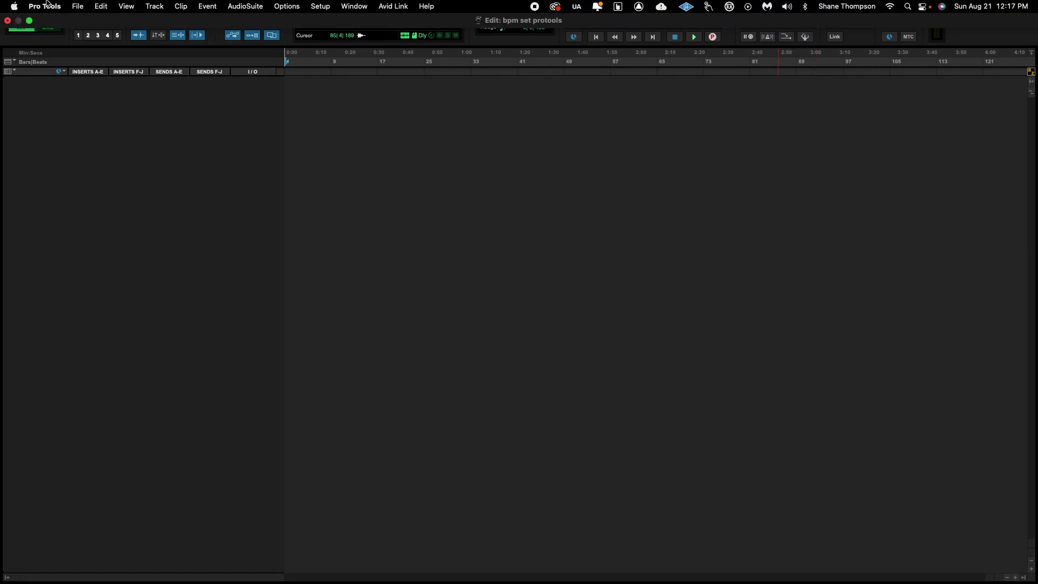
pyautogui.click(154, 6)
pyautogui.click(197, 329)
pyautogui.click(155, 6)
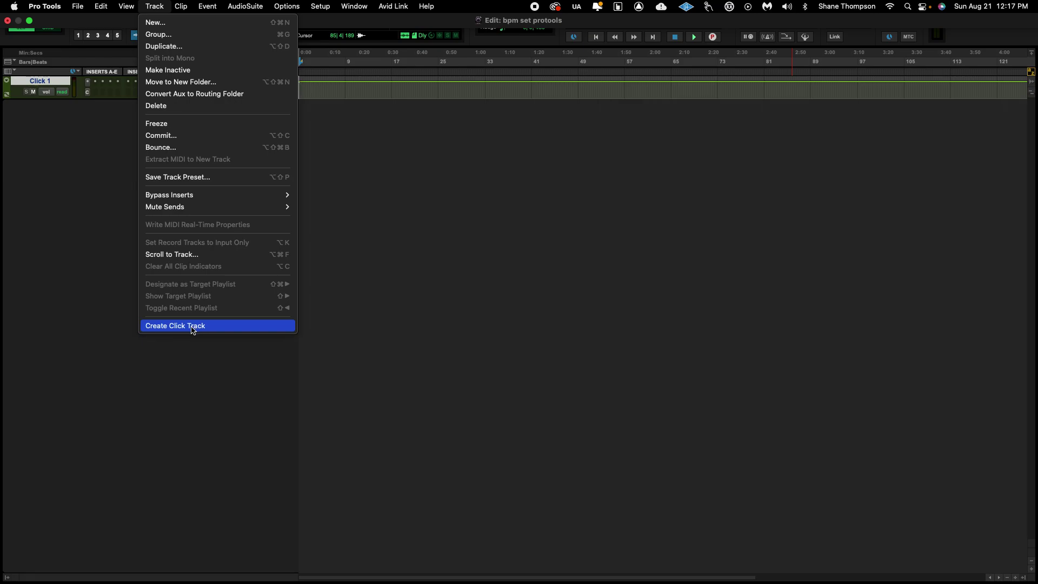
pyautogui.click(244, 345)
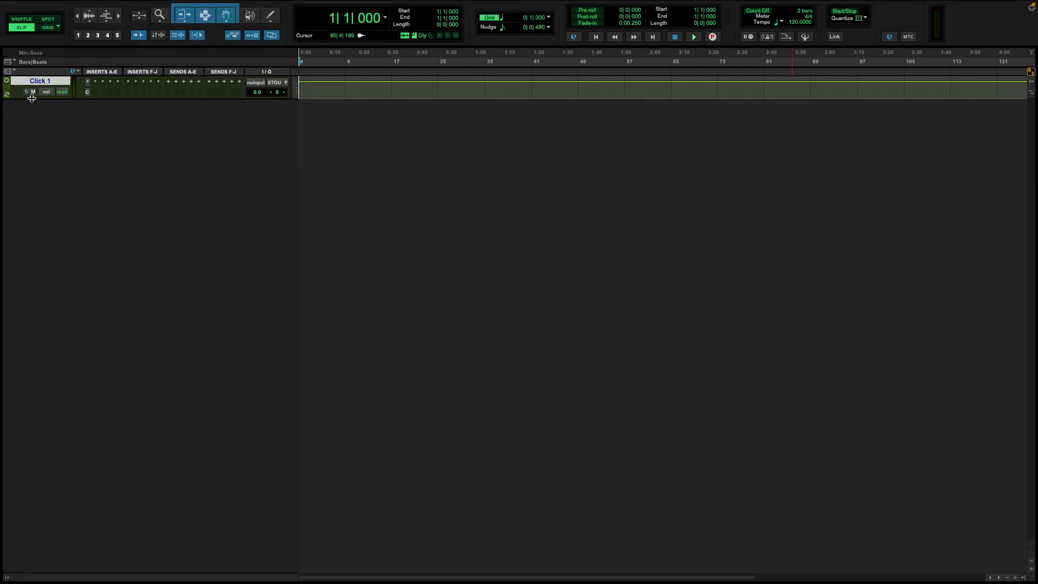
pyautogui.moveTo(32, 99); pyautogui.dragTo(35, 138)
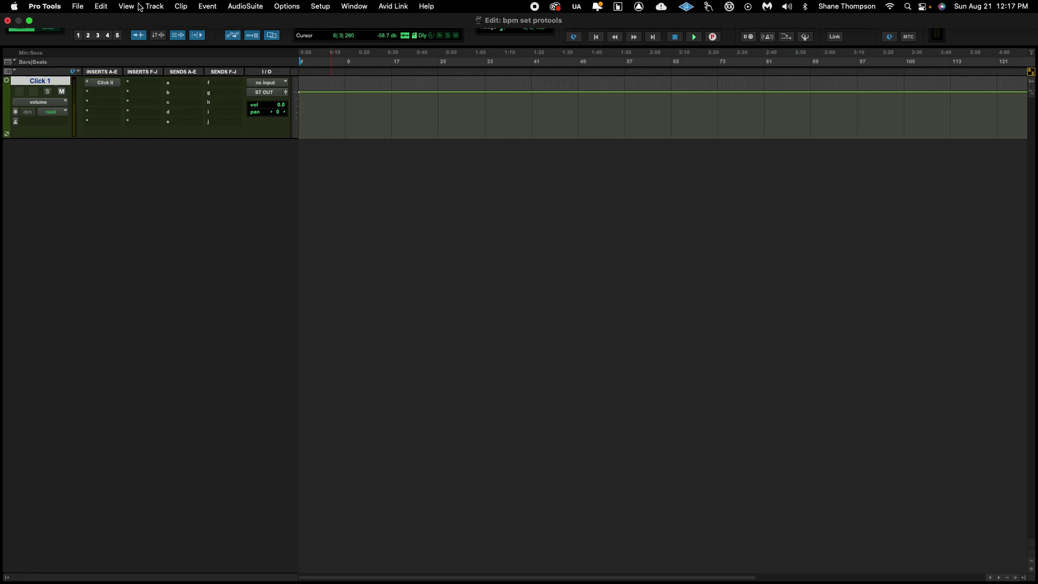
# Add one new stereo audio track named "beat" and increase its track height.
pyautogui.click(151, 7)
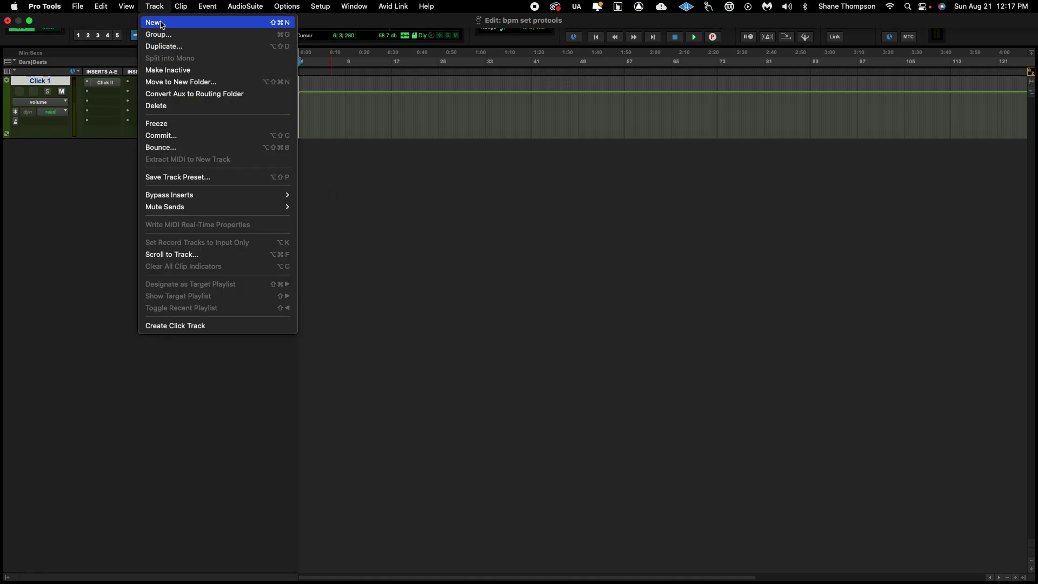
pyautogui.click(156, 22)
pyautogui.moveTo(607, 182); pyautogui.dragTo(694, 259)
pyautogui.click(489, 282)
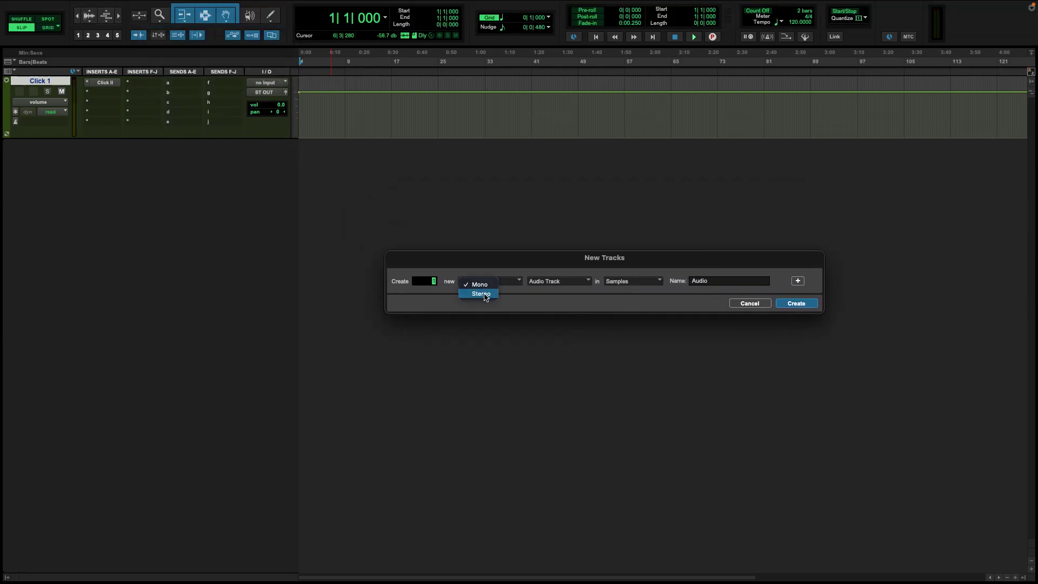
pyautogui.click(485, 295)
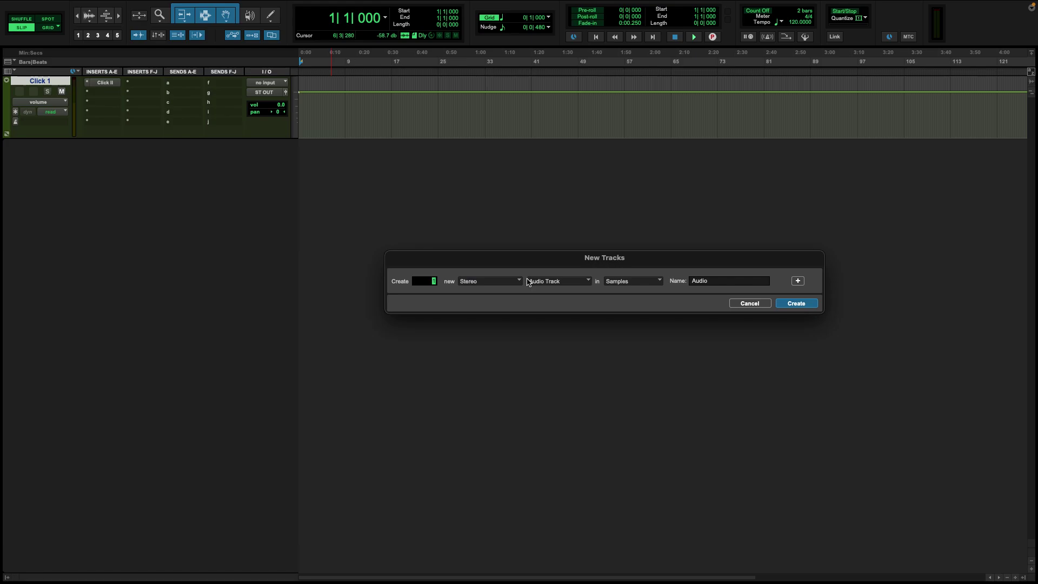
pyautogui.click(544, 282)
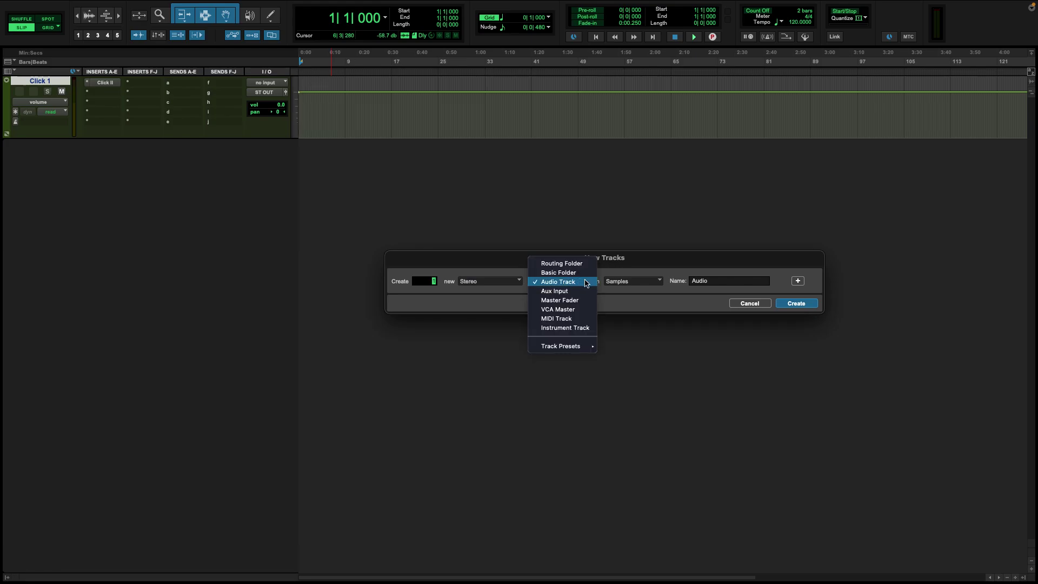
pyautogui.click(653, 344)
pyautogui.moveTo(718, 281); pyautogui.dragTo(640, 275)
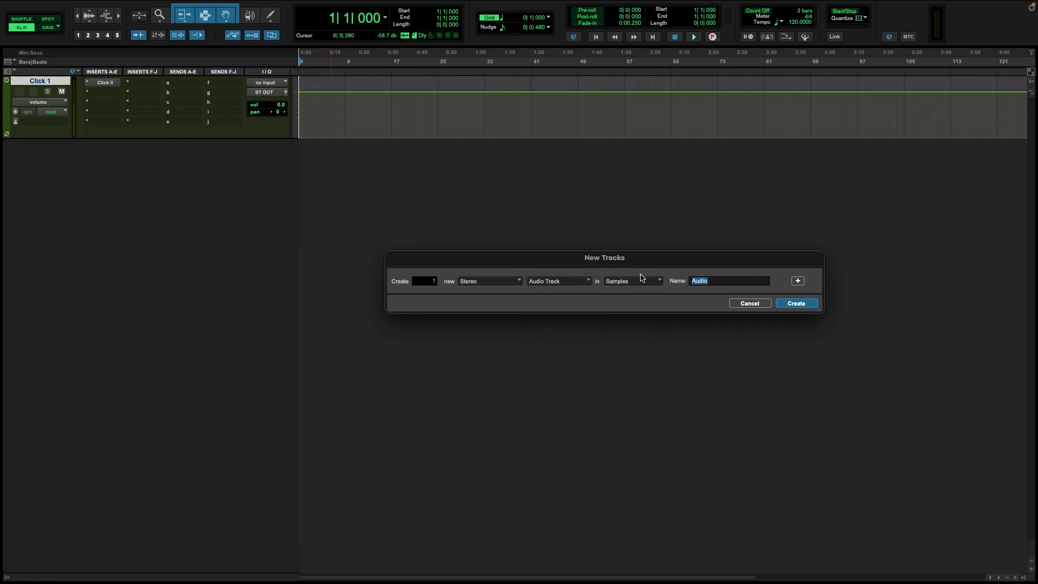
pyautogui.write('beat')
pyautogui.click(796, 303)
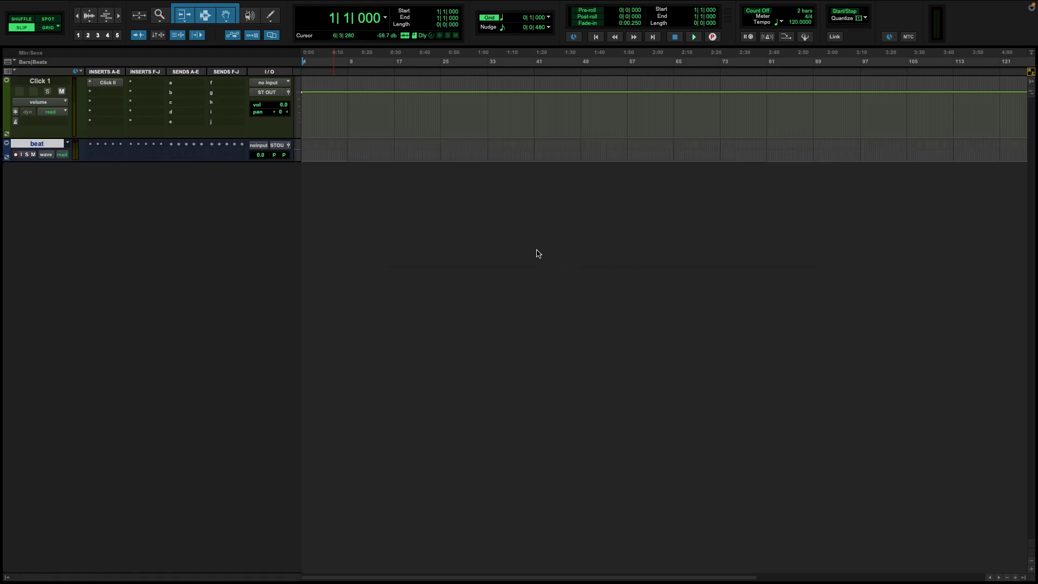
pyautogui.moveTo(43, 161); pyautogui.dragTo(37, 210)
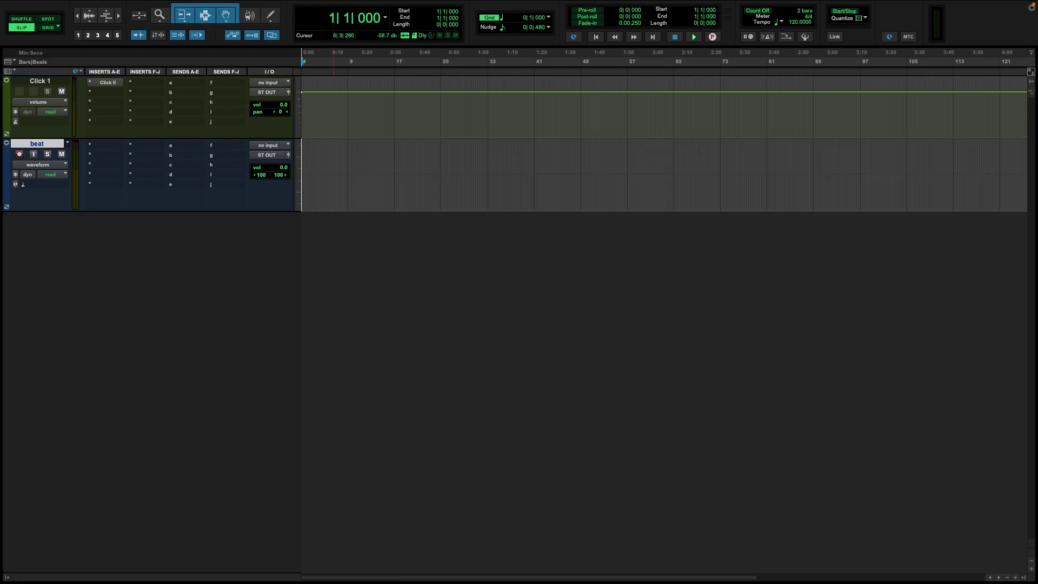
# Import the "NBA Youngboy Type Beat 2021 Juvenile" audio file onto the beat track and move the clip to the session start.
pyautogui.moveTo(1025, 146); pyautogui.dragTo(392, 161)
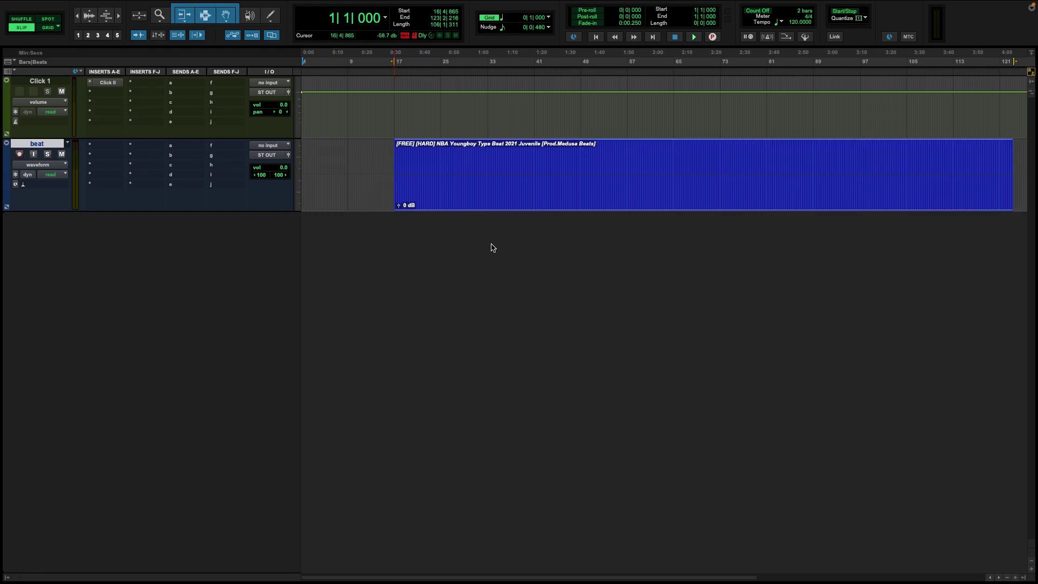
pyautogui.moveTo(500, 205); pyautogui.dragTo(407, 205)
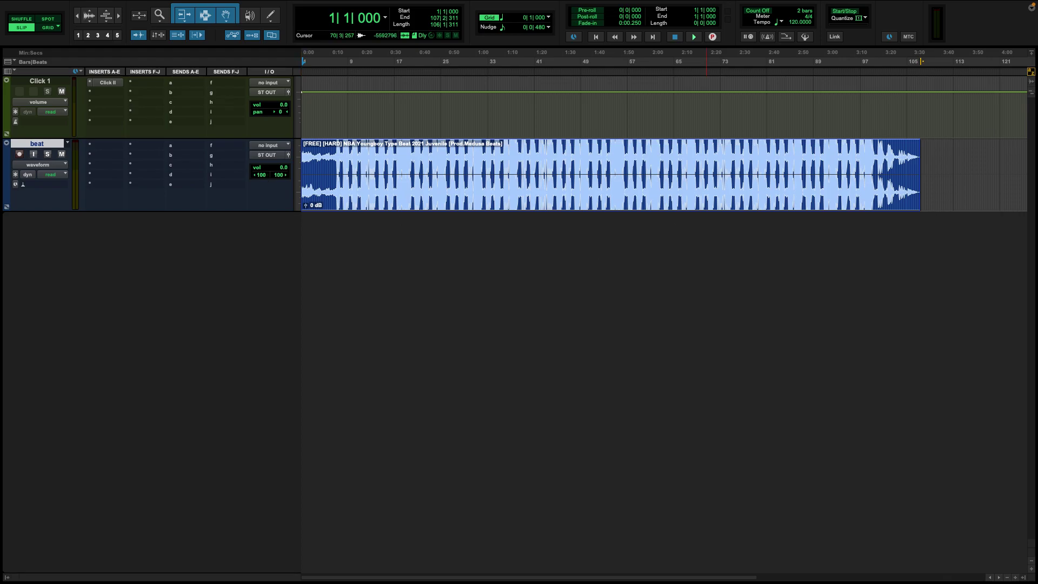
# Play the beat from about bar 7, where the drums enter, and stop playback after a few bars.
pyautogui.press('t')
pyautogui.press('t')
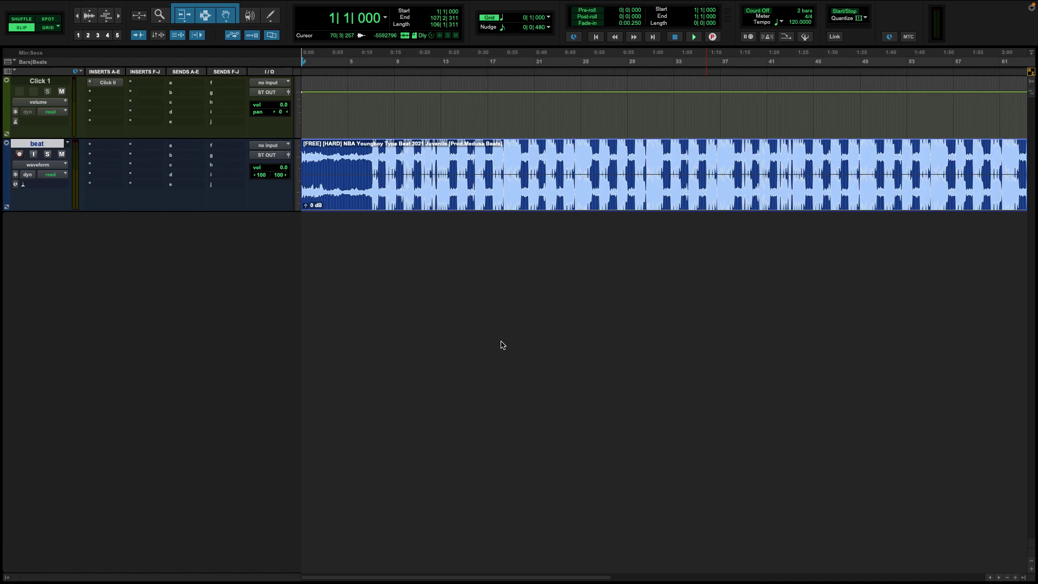
pyautogui.click(450, 75)
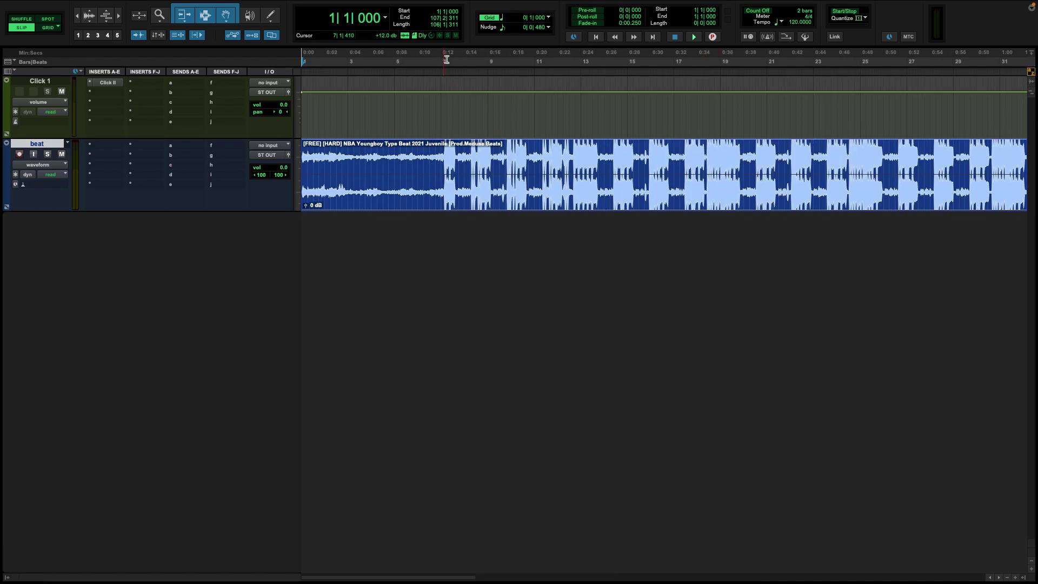
pyautogui.press('space')
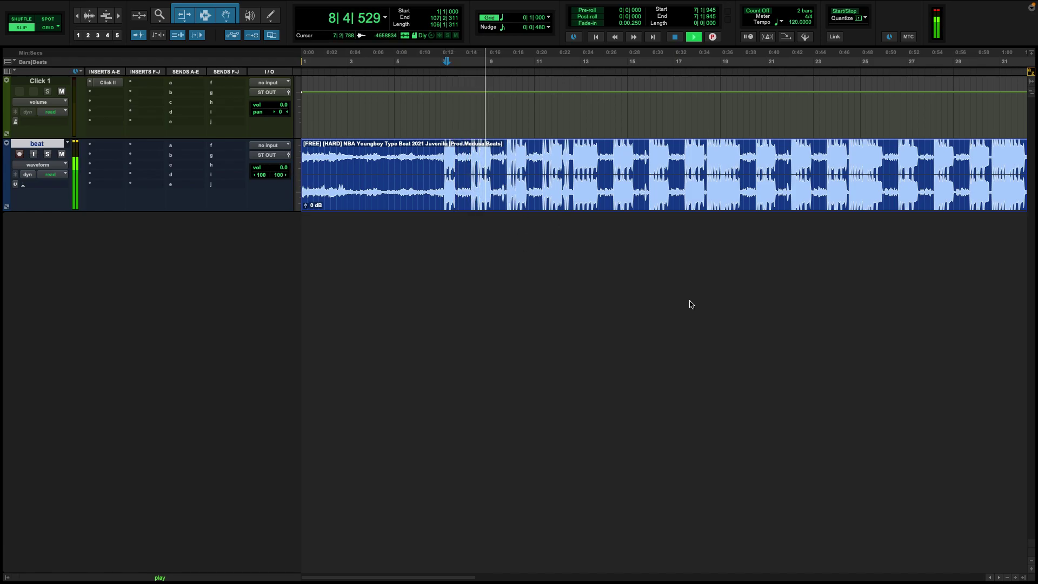
pyautogui.hotkey('ctrl', ']')
pyautogui.hscroll(4, 690, 304)
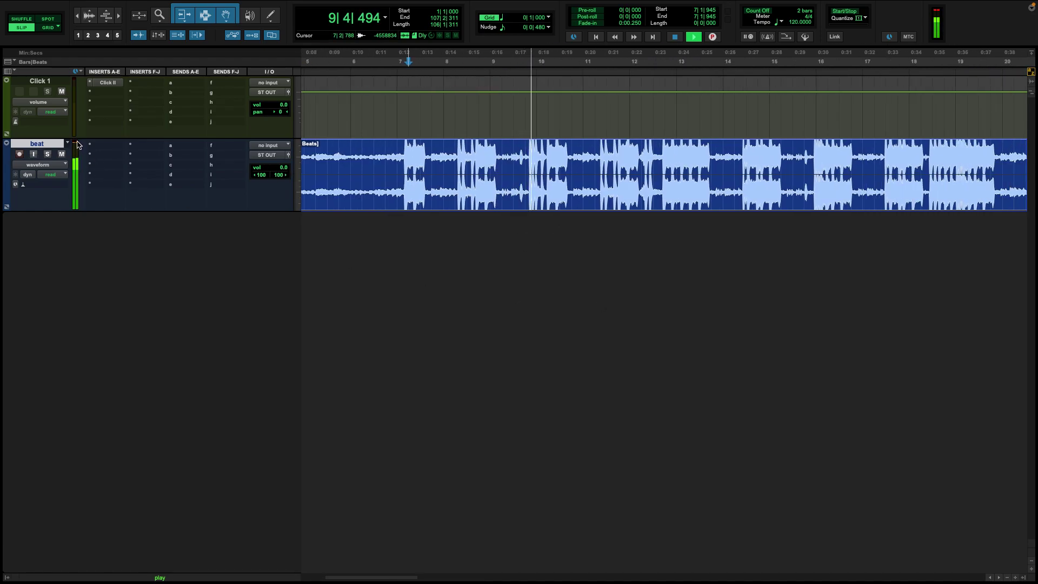
pyautogui.hscroll(-4, 781, 303)
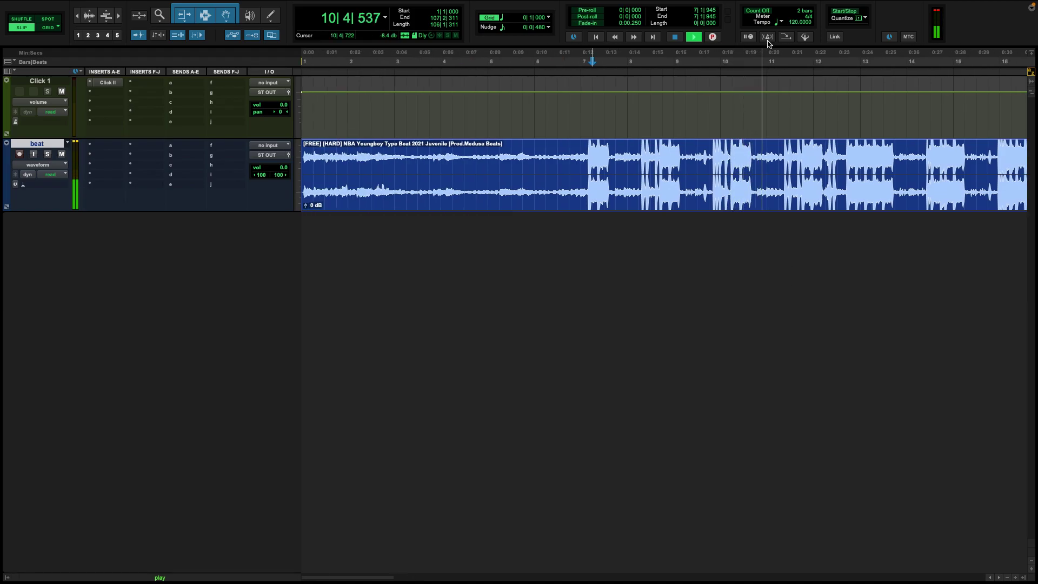
pyautogui.press('space')
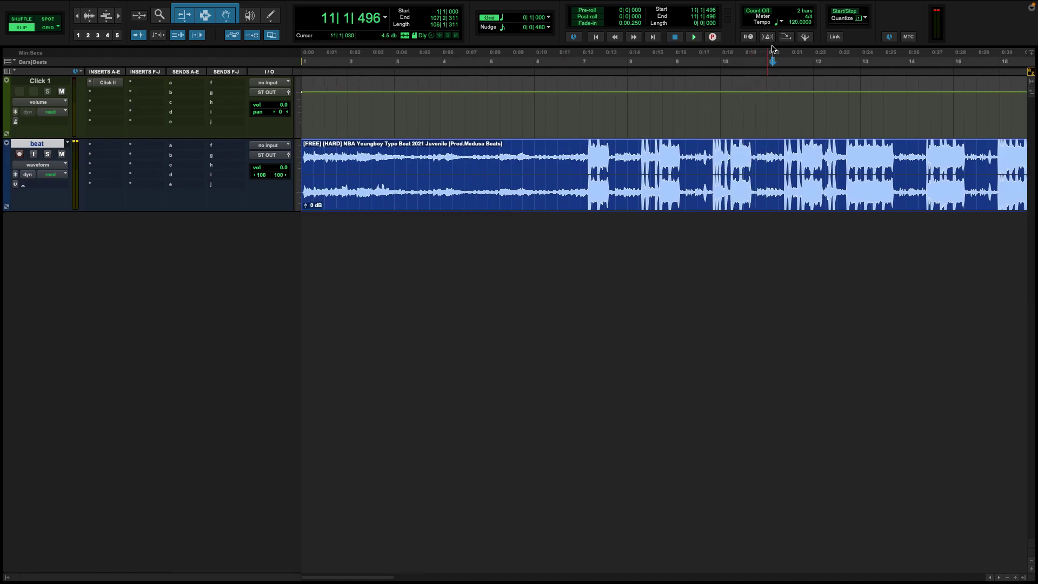
# Turn on the metronome and play the beat from about bar 2 to compare it with the click.
pyautogui.click(768, 37)
pyautogui.doubleClick(768, 37)
pyautogui.click(546, 304)
pyautogui.click(374, 61)
pyautogui.press('space')
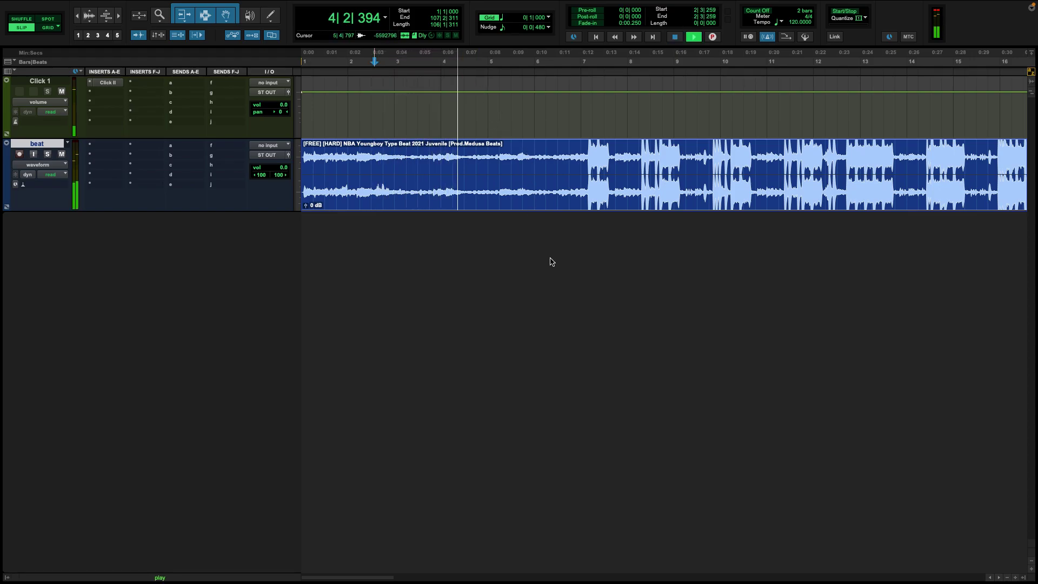
pyautogui.press('space')
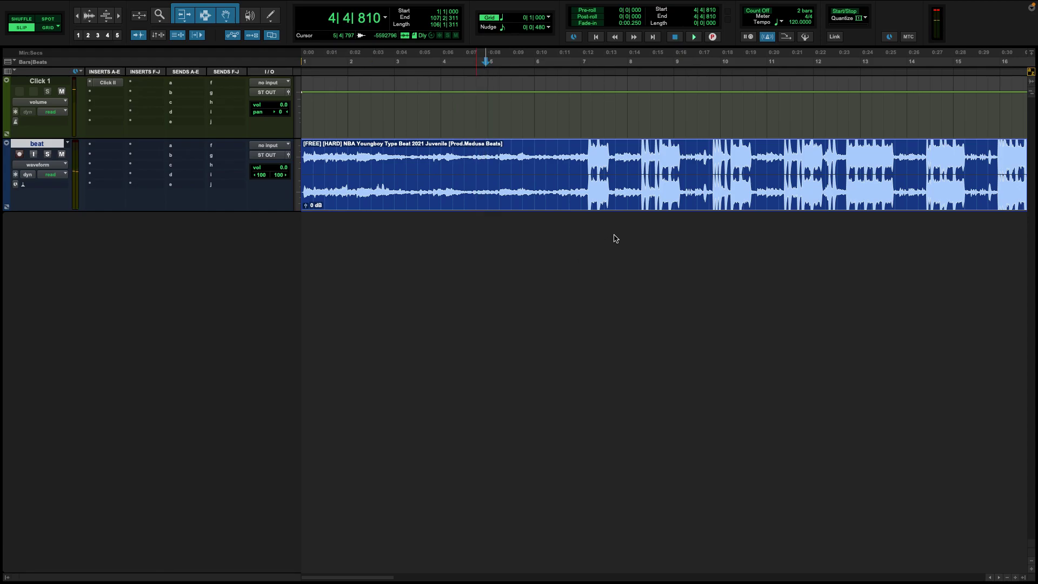
# With the metronome turned off, play the beat from about bar 4 and set the session tempo to 158 BPM.
pyautogui.click(769, 37)
pyautogui.click(474, 63)
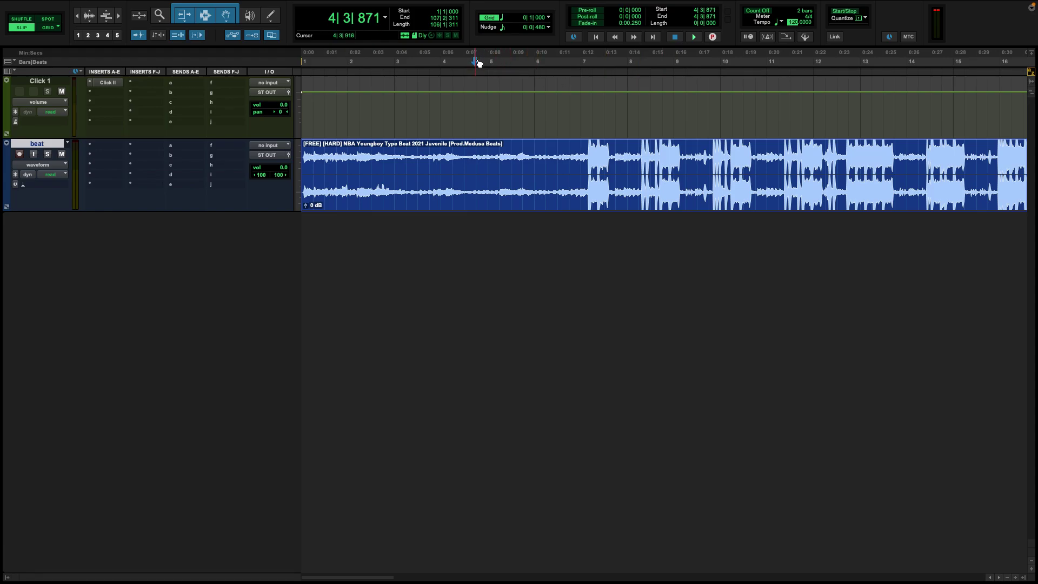
pyautogui.press('space')
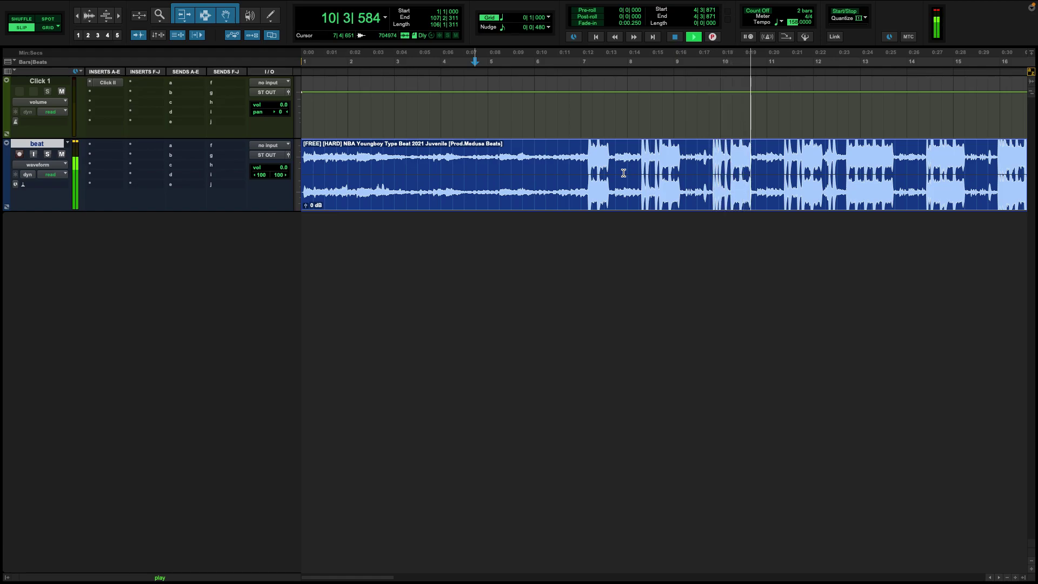
pyautogui.press('Return')
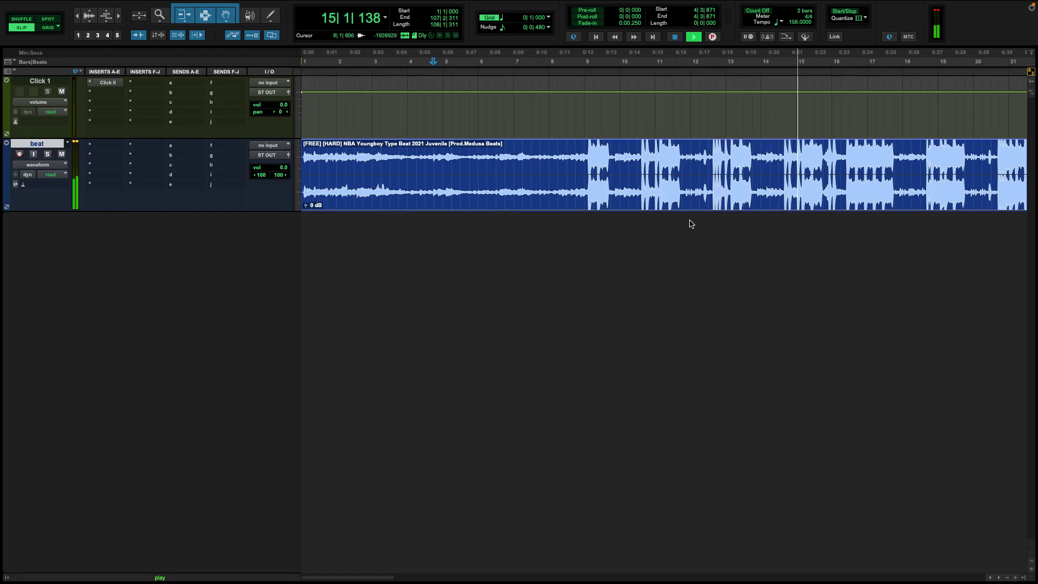
# Stop playback, place the cursor at the first drum hit just after bar 9, and play the beat across it from about bar 8.
pyautogui.press('space')
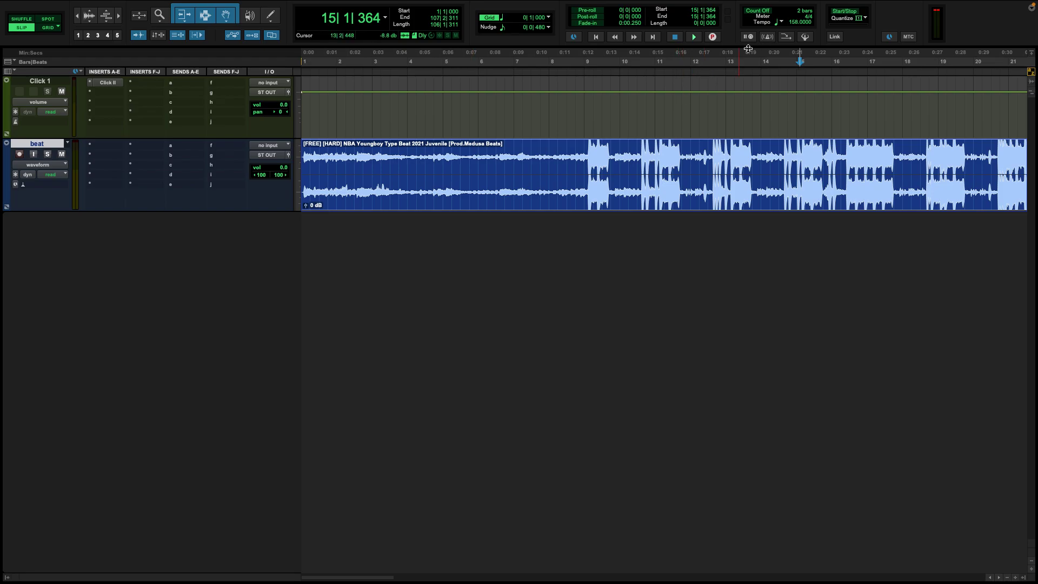
pyautogui.press('t')
pyautogui.hscroll(4, 624, 246)
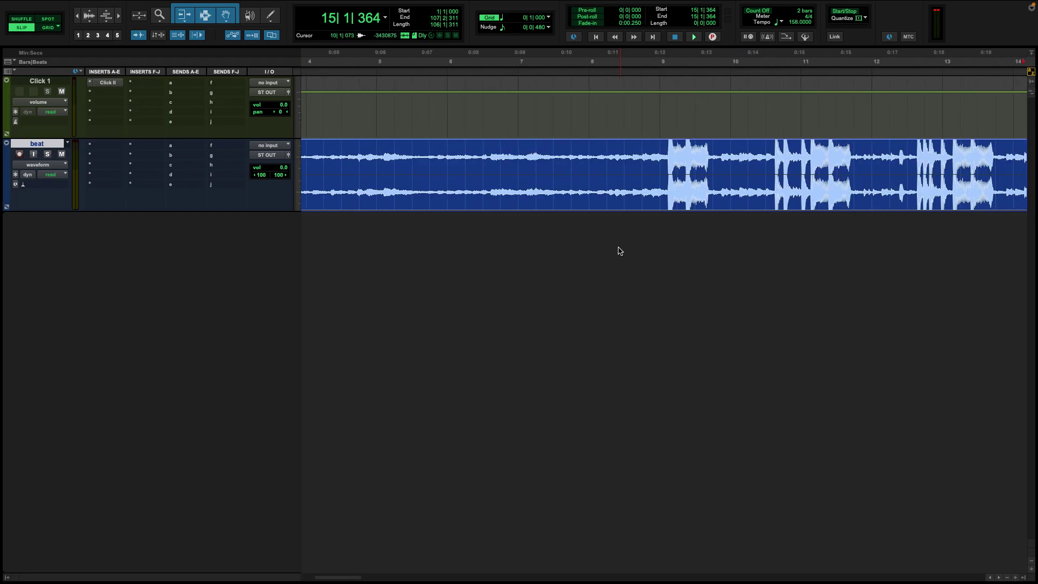
pyautogui.click(557, 206)
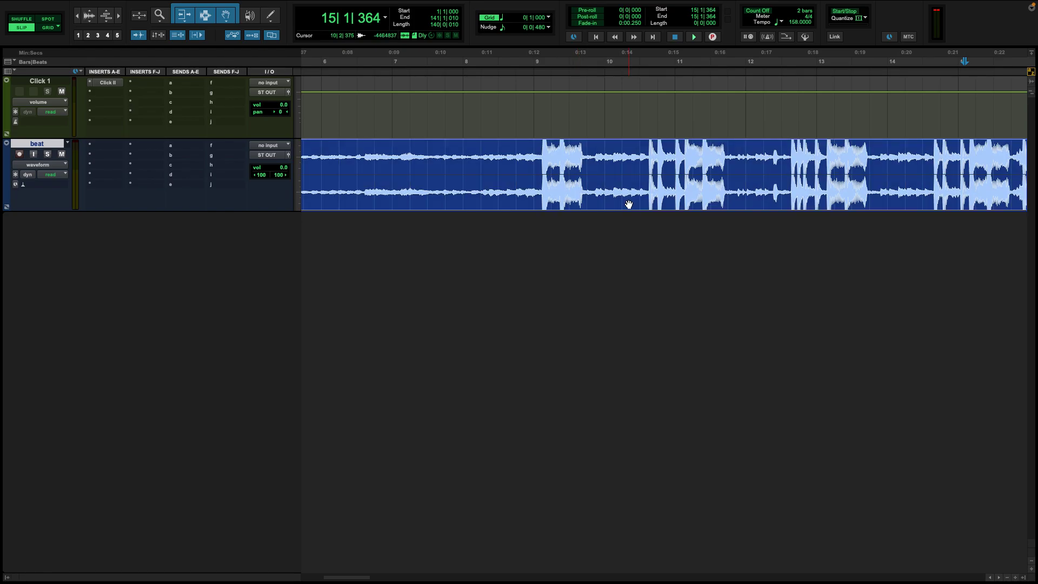
pyautogui.hscroll(2, 724, 83)
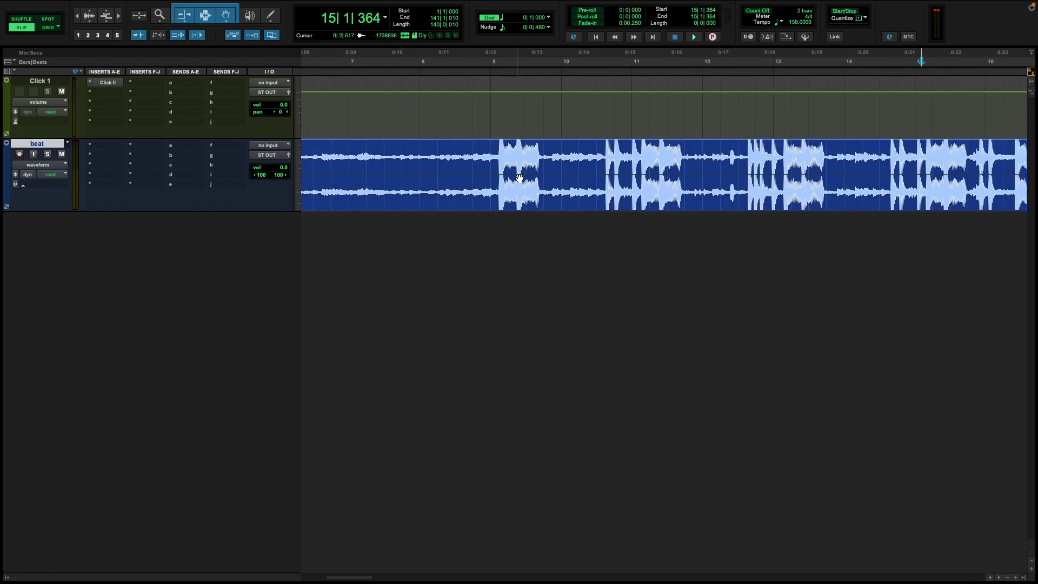
pyautogui.click(500, 149)
pyautogui.click(430, 62)
pyautogui.press('space')
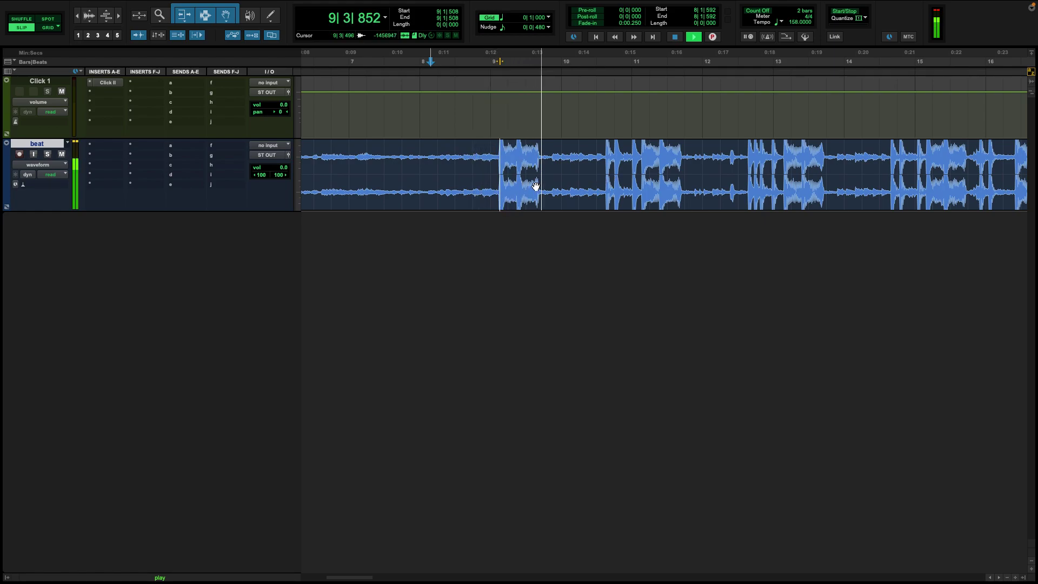
pyautogui.press('space')
# Slide the beat clip along the timeline to bring its first drum hit to about bar 10.
pyautogui.moveTo(537, 198); pyautogui.dragTo(640, 198)
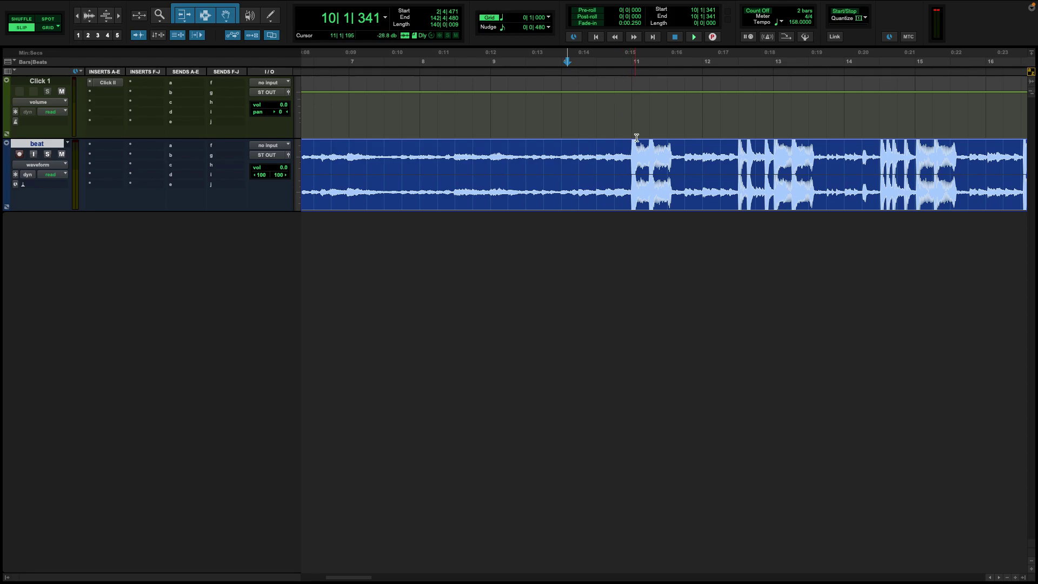
pyautogui.hscroll(-3, 516, 108)
pyautogui.hscroll(-8, 516, 108)
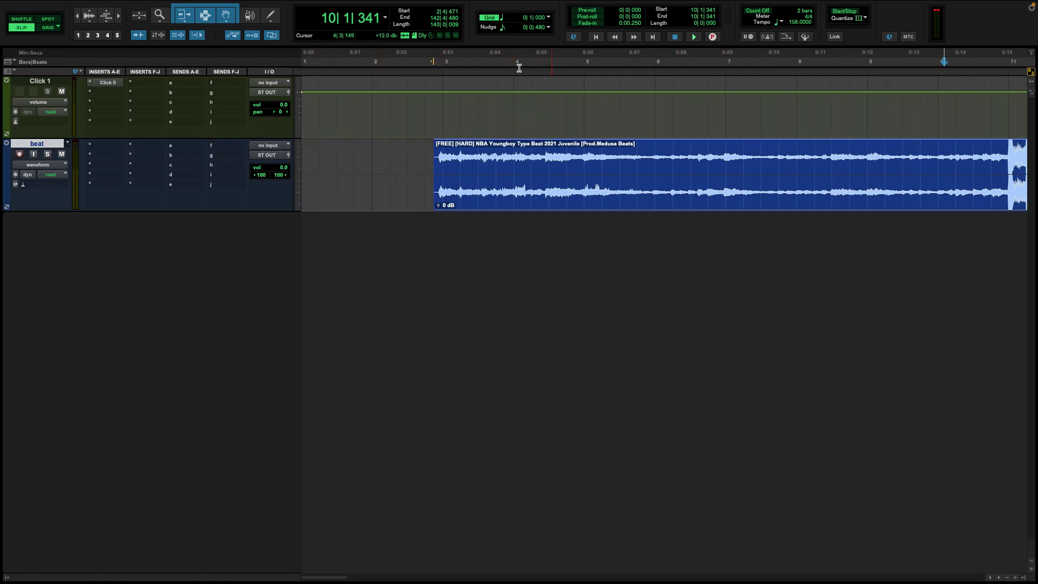
pyautogui.hscroll(5, 701, 241)
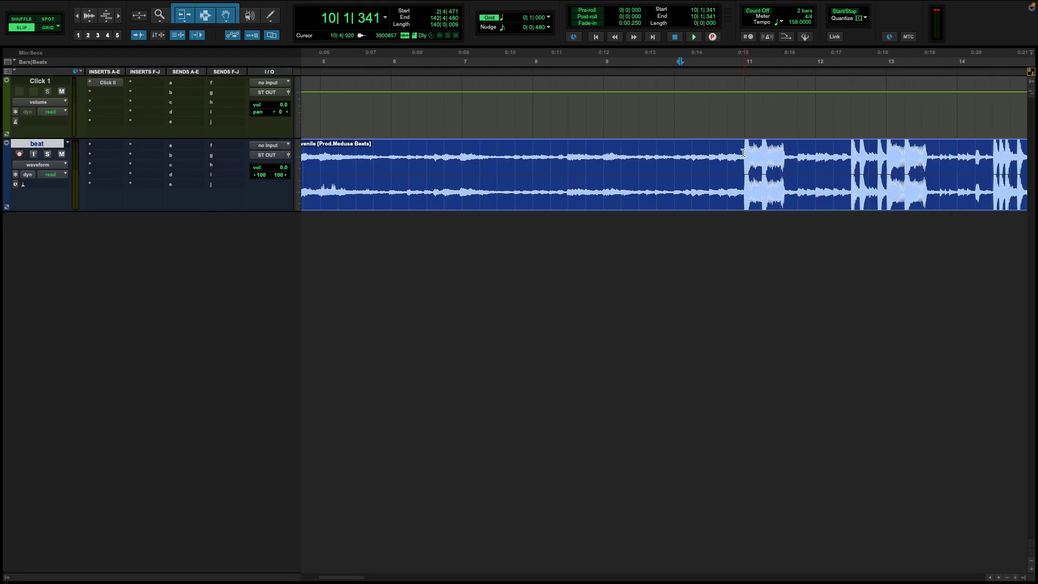
pyautogui.hscroll(-5, 745, 117)
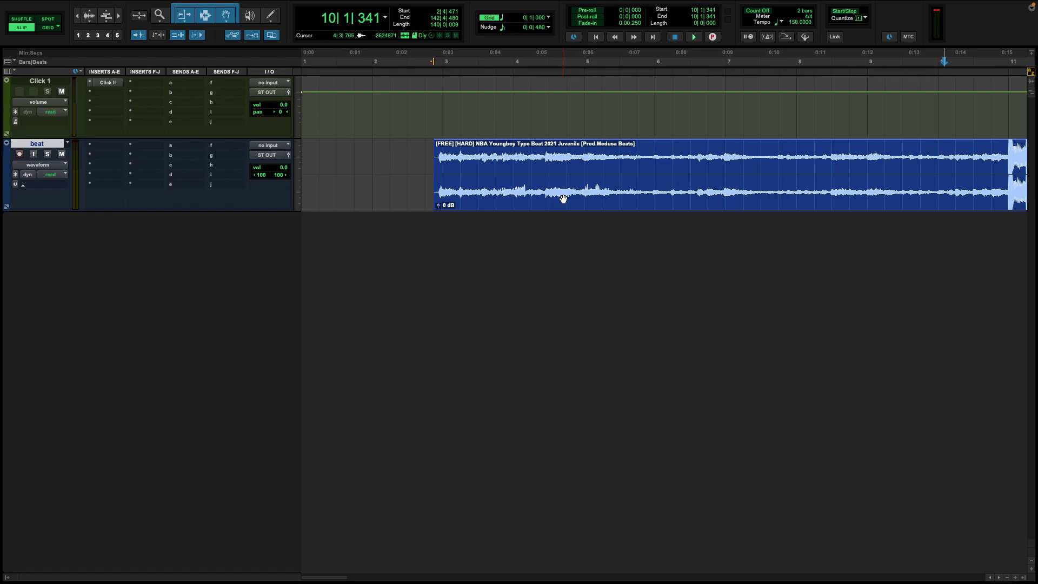
pyautogui.moveTo(561, 196); pyautogui.dragTo(506, 196)
pyautogui.hscroll(9, 613, 216)
pyautogui.moveTo(582, 198)
pyautogui.mouseDown()
pyautogui.moveTo(563, 199)
pyautogui.moveTo(572, 202)
pyautogui.mouseUp()
pyautogui.moveTo(520, 64); pyautogui.dragTo(517, 69)
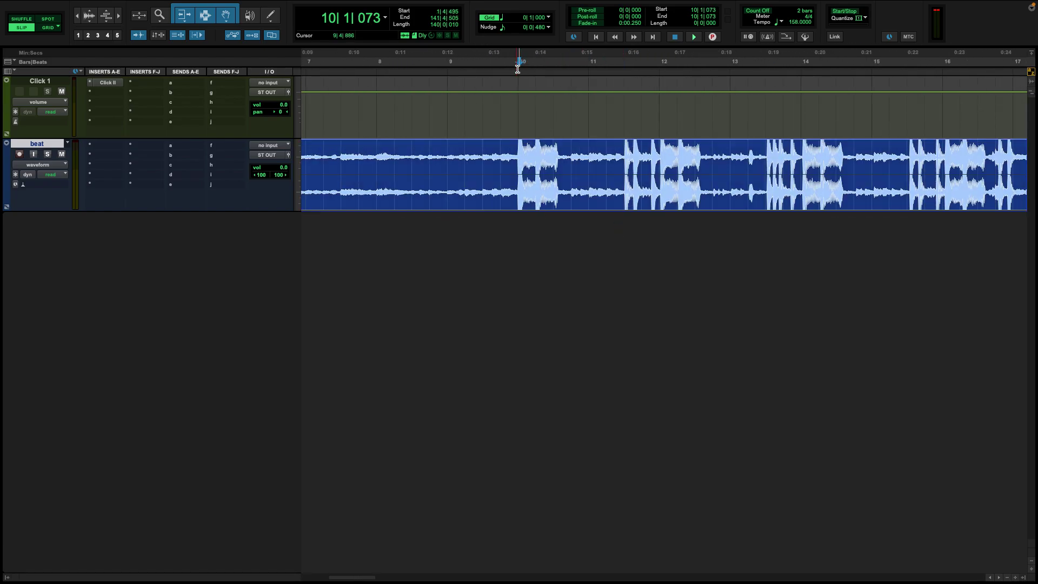
# Fine-tune the beat clip's position at high zoom so its first drum hit starts on the bar 10 line.
pyautogui.press('t')
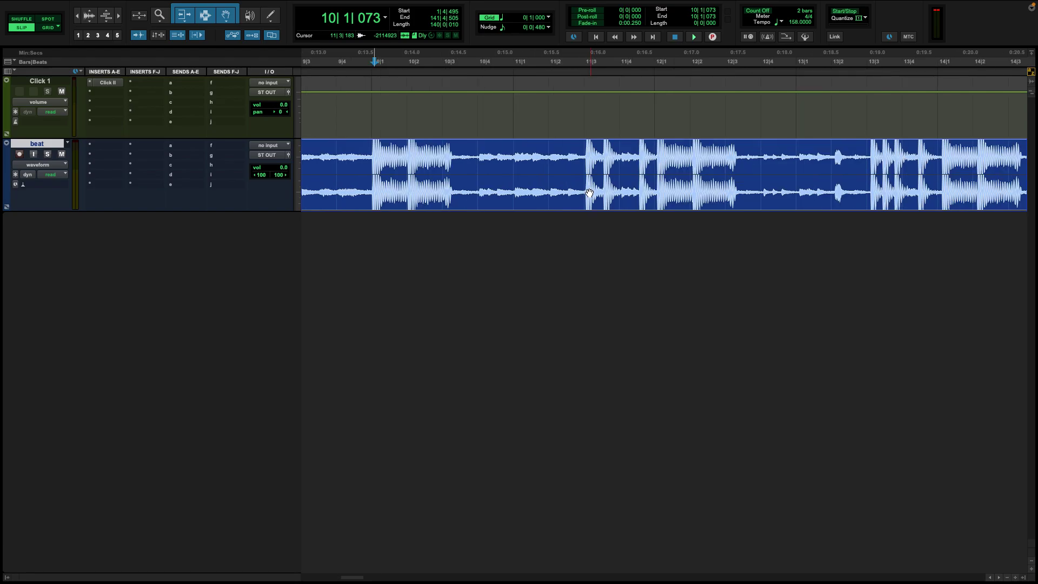
pyautogui.hscroll(-3, 590, 193)
pyautogui.scroll(4, 590, 195)
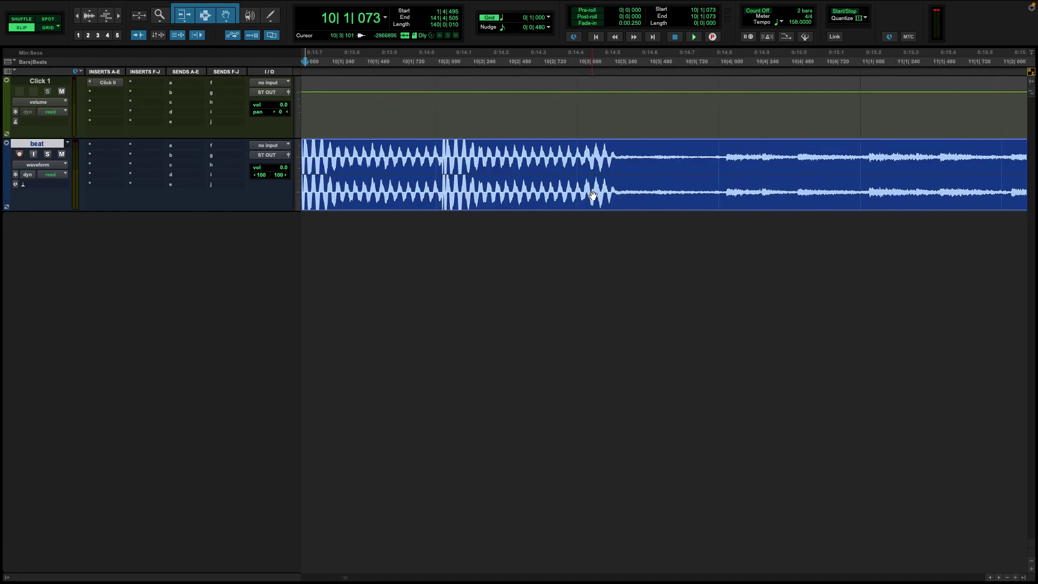
pyautogui.hscroll(-3, 590, 201)
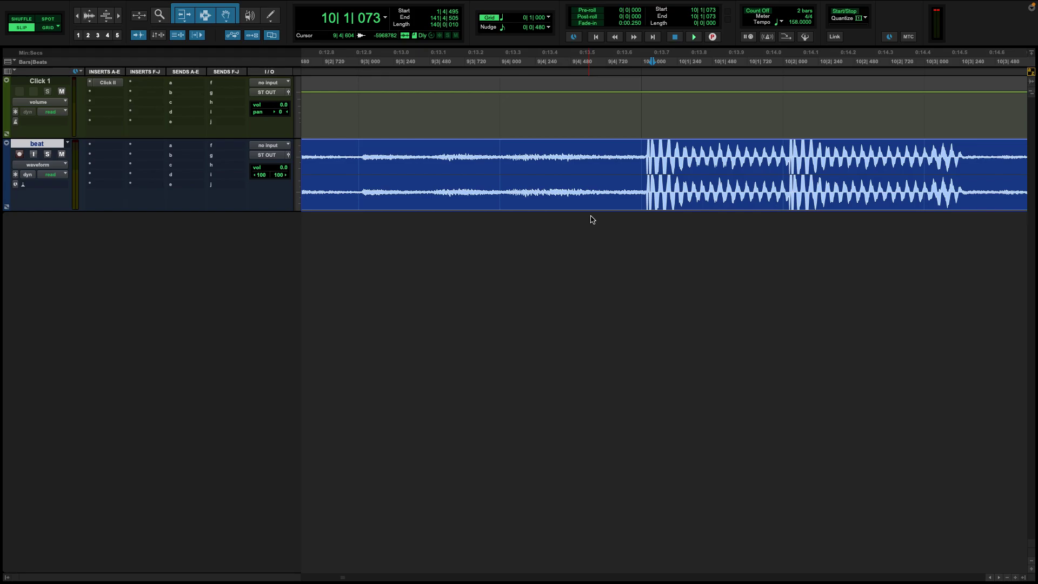
pyautogui.press('t')
pyautogui.moveTo(652, 195); pyautogui.dragTo(641, 206)
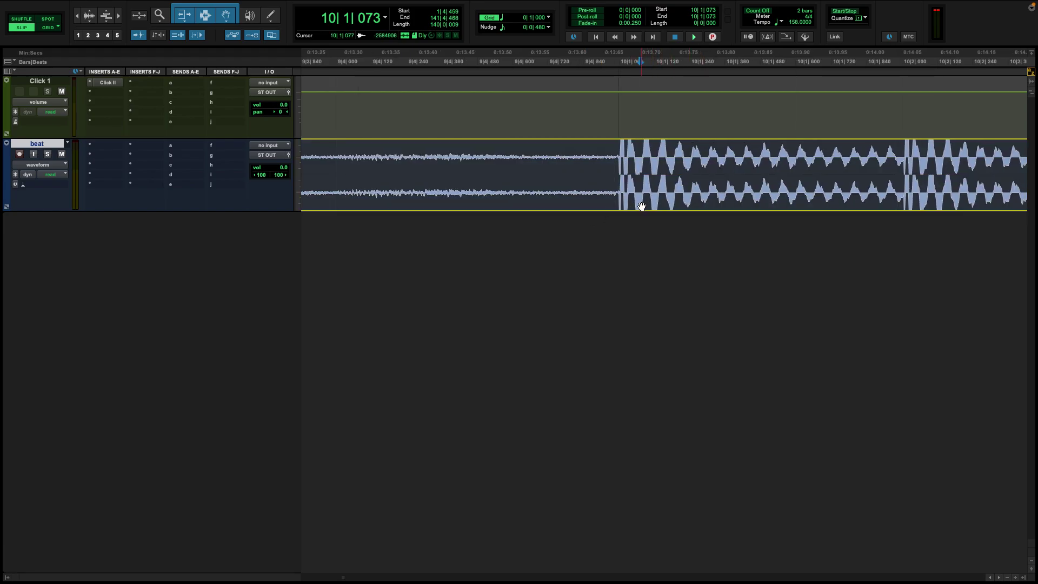
pyautogui.click(640, 205)
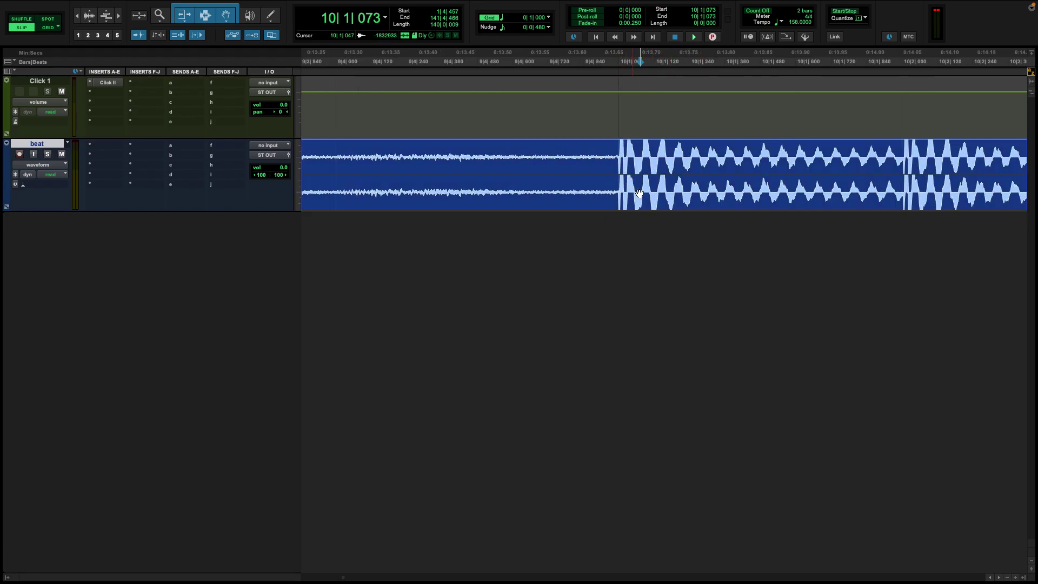
# Lower the beat track's volume to -5.3 dB and turn on the metronome.
pyautogui.scroll(-4, 647, 222)
pyautogui.hscroll(1, 647, 225)
pyautogui.click(574, 58)
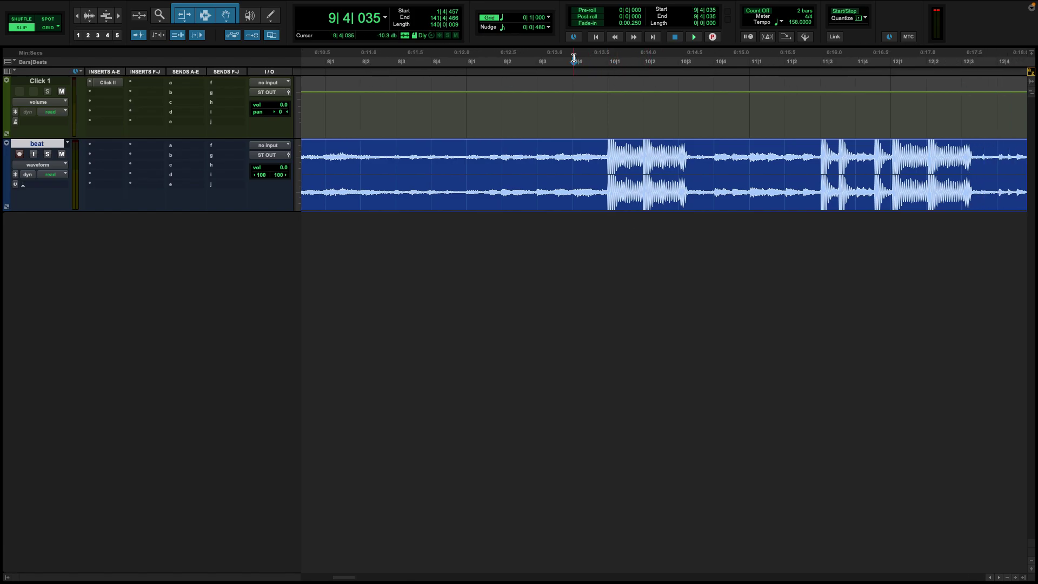
pyautogui.moveTo(290, 167); pyautogui.dragTo(292, 172)
pyautogui.click(586, 58)
pyautogui.click(768, 37)
# Play the beat with the click from just before bar 10 to about bar 13 and compare their timing.
pyautogui.click(572, 61)
pyautogui.press('space')
pyautogui.press('t')
pyautogui.hscroll(5, 640, 181)
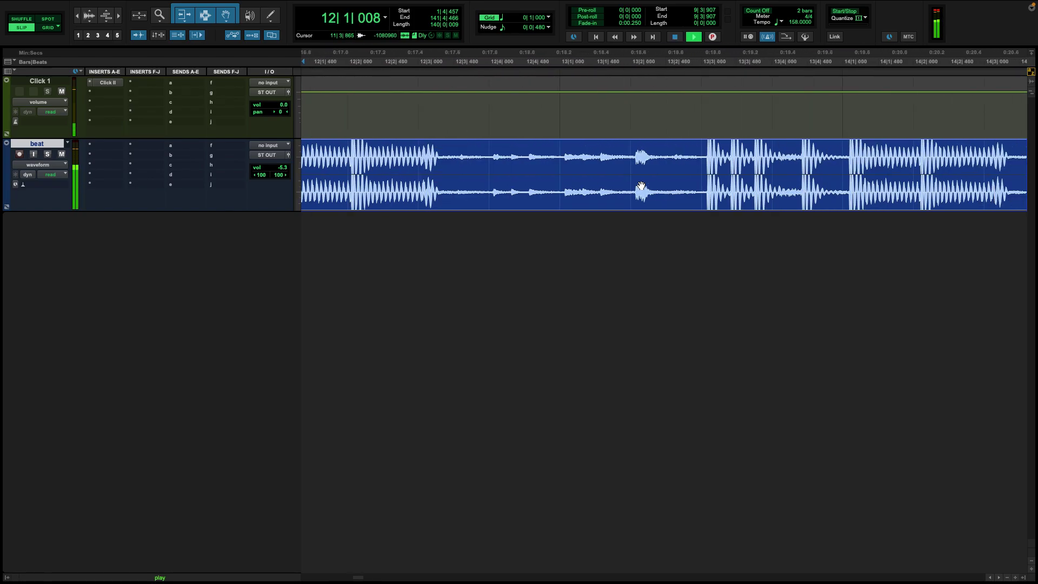
pyautogui.press('super+bracketleft')
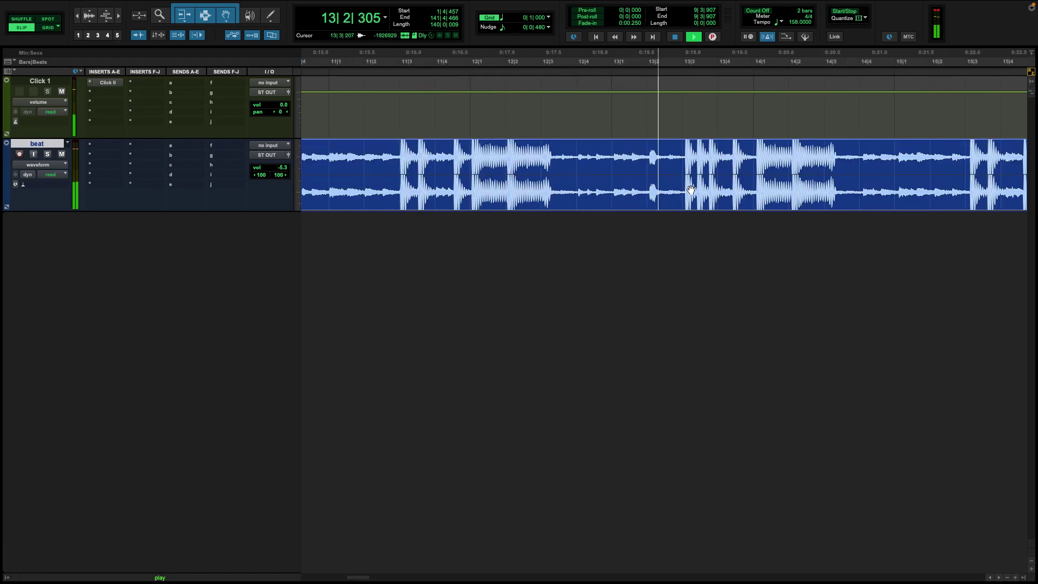
pyautogui.press('space')
# Check the drum hits from bar 10 to bar 13 against the grid and set the session tempo to 157 BPM.
pyautogui.hscroll(-6, 689, 189)
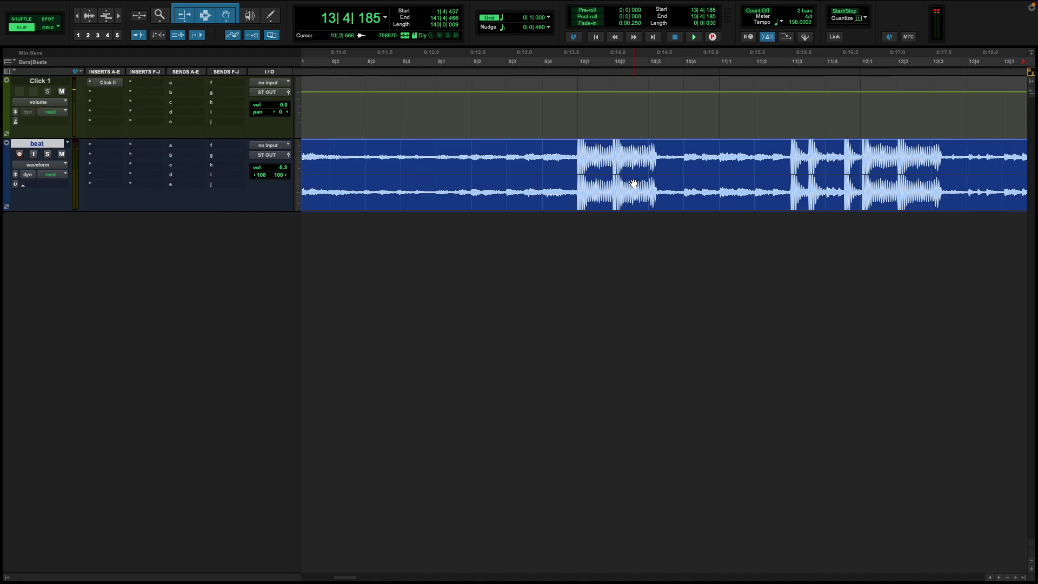
pyautogui.hscroll(3, 622, 151)
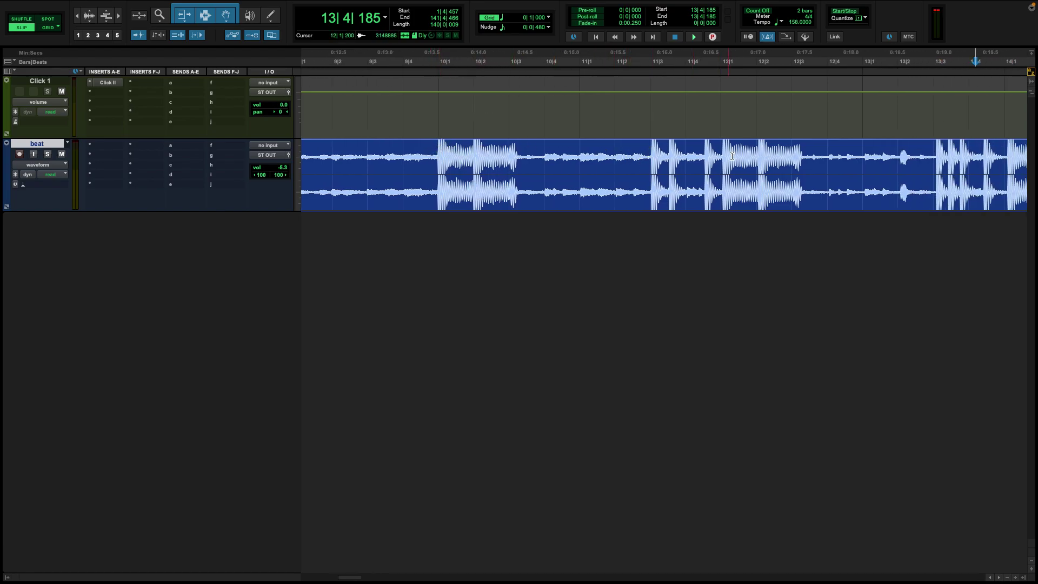
pyautogui.hscroll(3, 757, 155)
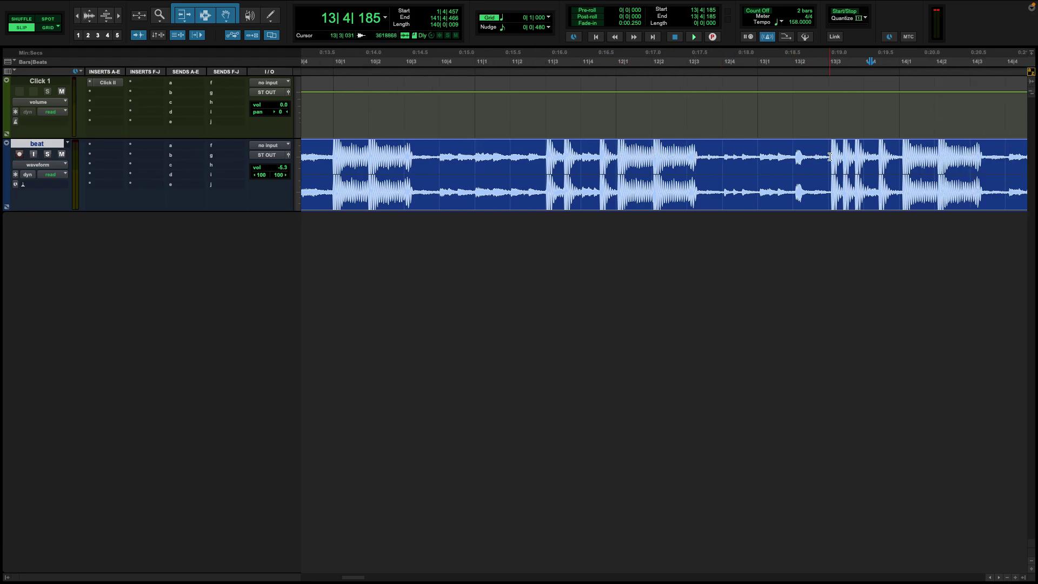
pyautogui.hscroll(-3, 811, 154)
pyautogui.hscroll(-3, 793, 148)
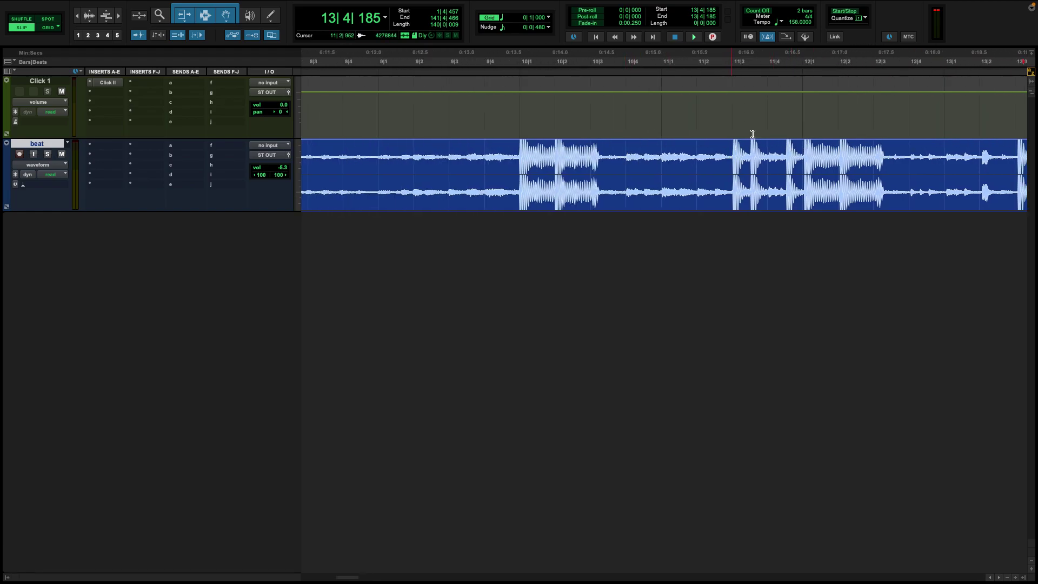
pyautogui.click(794, 22)
pyautogui.press('Return')
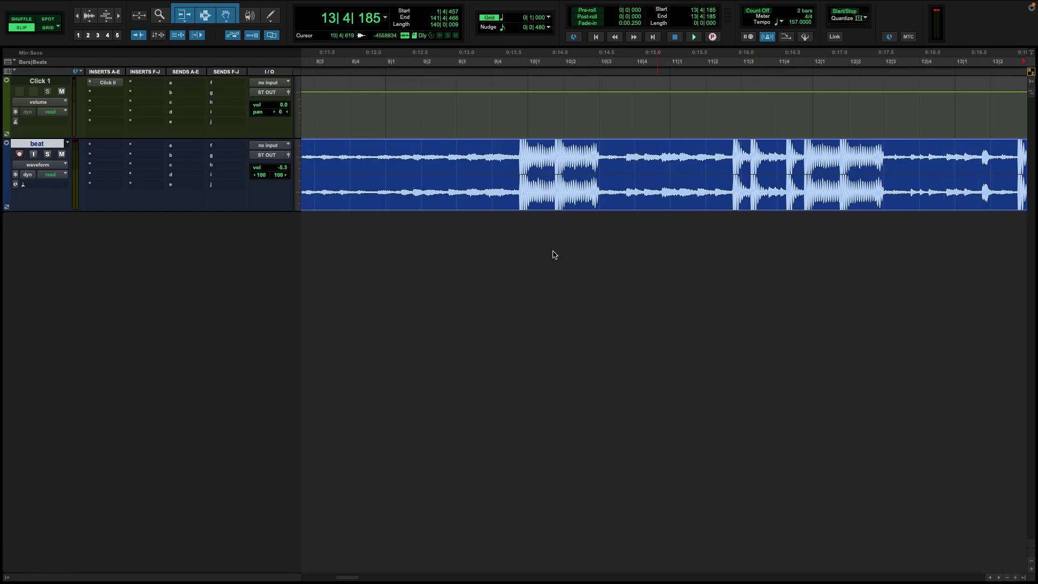
# Try sliding the beat clip so its first drum hit meets the bar 10 line, and undo the clip moves.
pyautogui.press('t')
pyautogui.hscroll(-3, 555, 235)
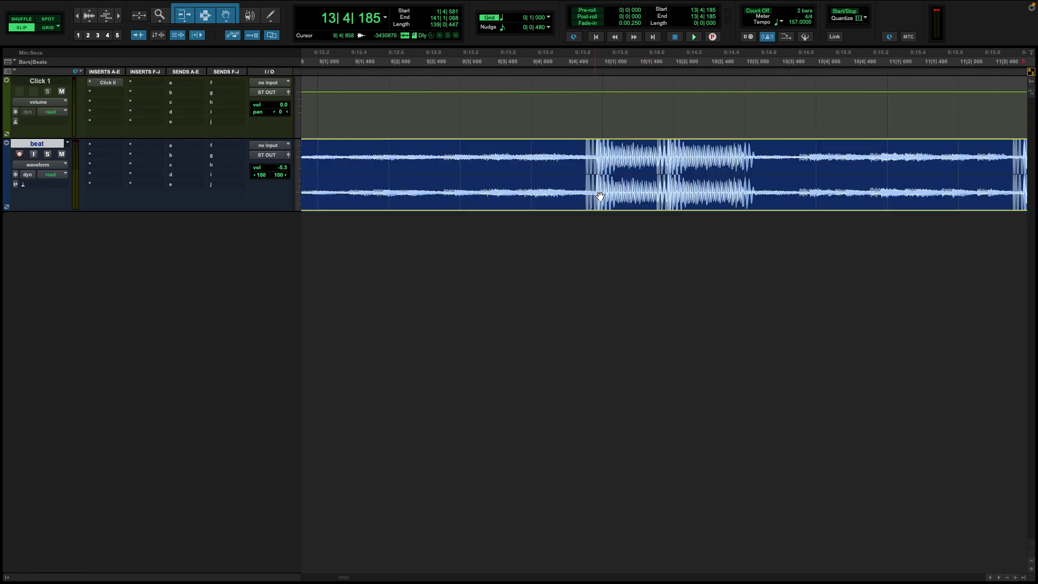
pyautogui.moveTo(586, 198); pyautogui.dragTo(602, 196)
pyautogui.click(602, 59)
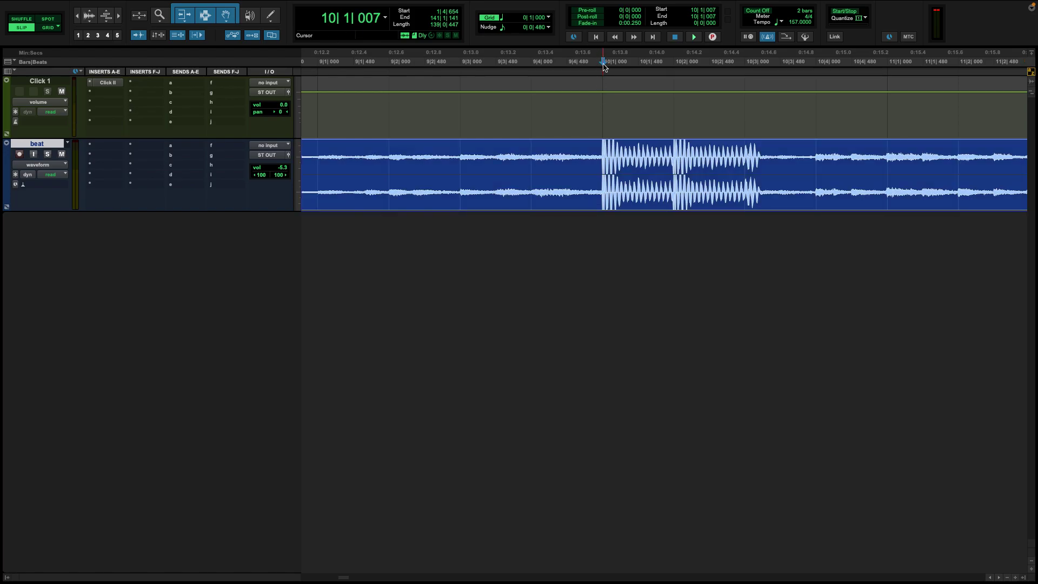
pyautogui.press('super+z')
# Move the beat clip from the session start so its first drum hit falls at about bar 10.
pyautogui.hscroll(-2, 620, 184)
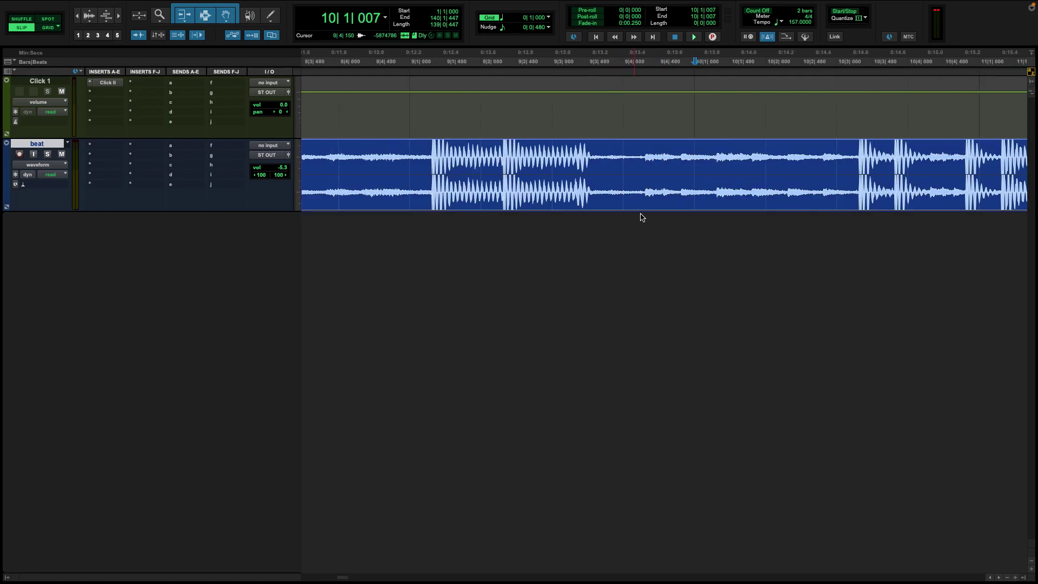
pyautogui.hscroll(-15, 635, 255)
pyautogui.hscroll(15, 535, 250)
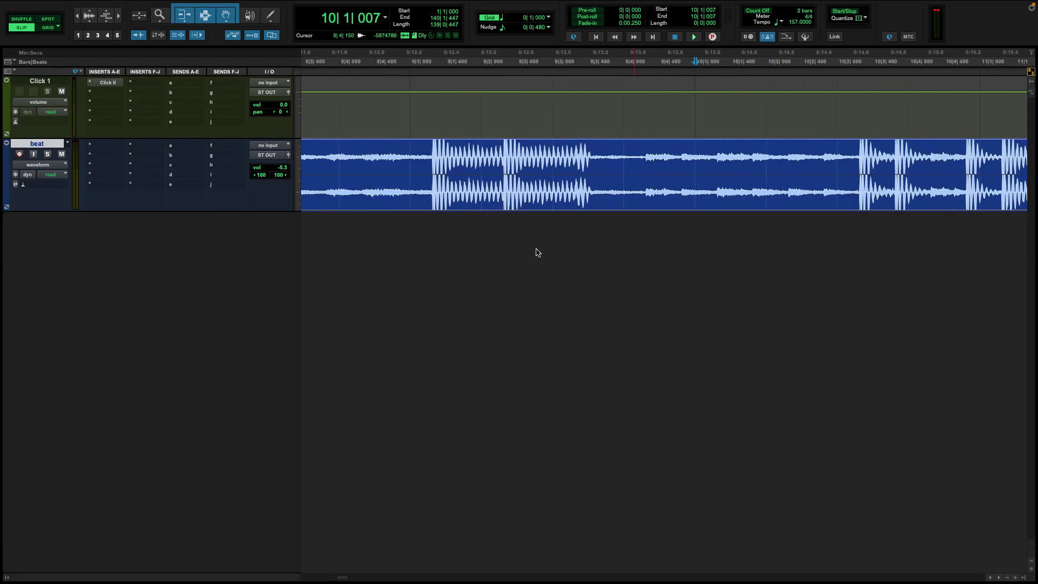
pyautogui.moveTo(433, 201); pyautogui.dragTo(737, 204)
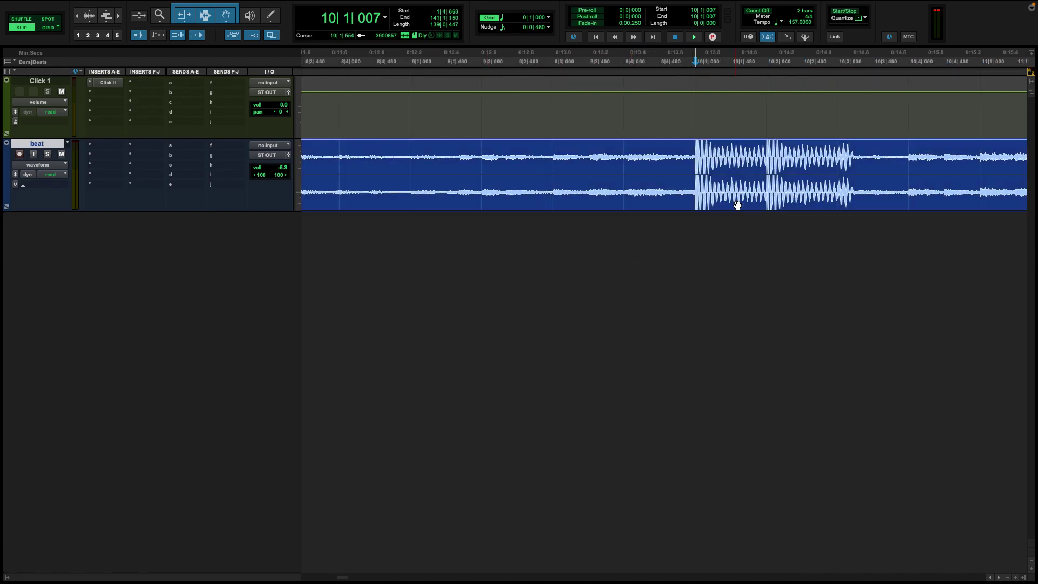
# Refine the beat clip's position at high zoom so the drum transient begins exactly on the bar 10 line.
pyautogui.press('t')
pyautogui.press('t')
pyautogui.press('t')
pyautogui.moveTo(925, 188); pyautogui.dragTo(920, 202)
pyautogui.hscroll(5, 862, 227)
pyautogui.press('t')
pyautogui.press('t')
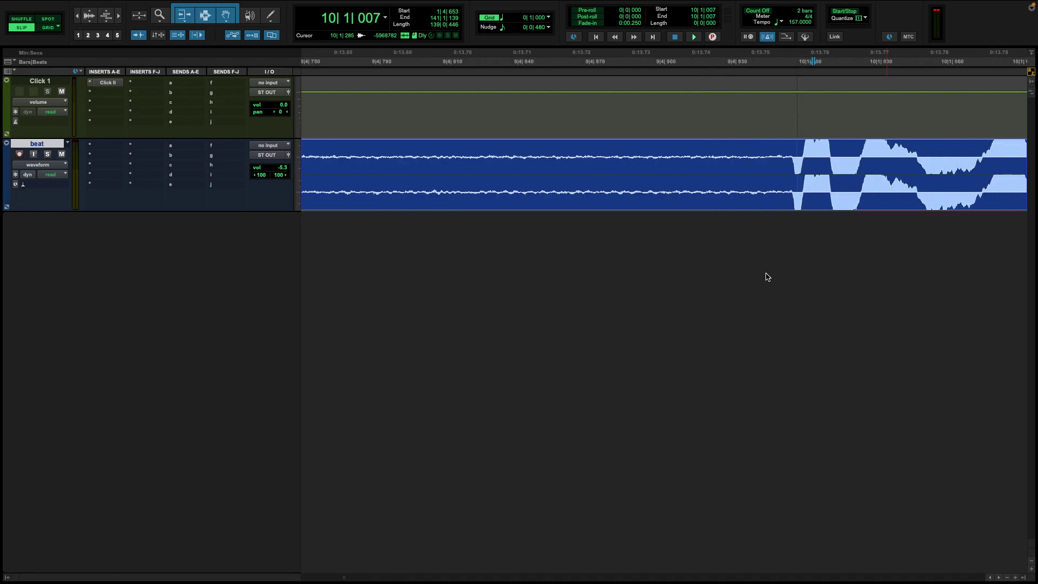
pyautogui.moveTo(792, 203); pyautogui.dragTo(800, 204)
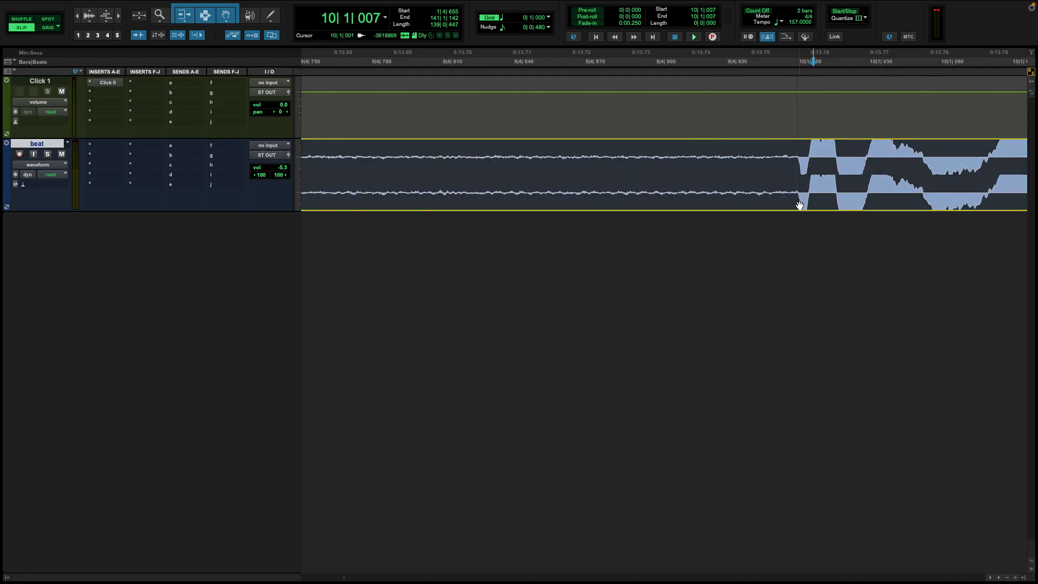
# Play the aligned beat with the click from just before bar 10 and stop after about ten bars.
pyautogui.hotkey('ctrl', '[')
pyautogui.hotkey('ctrl', '[')
pyautogui.hotkey('ctrl', '[')
pyautogui.hotkey('ctrl', '[')
pyautogui.click(659, 59)
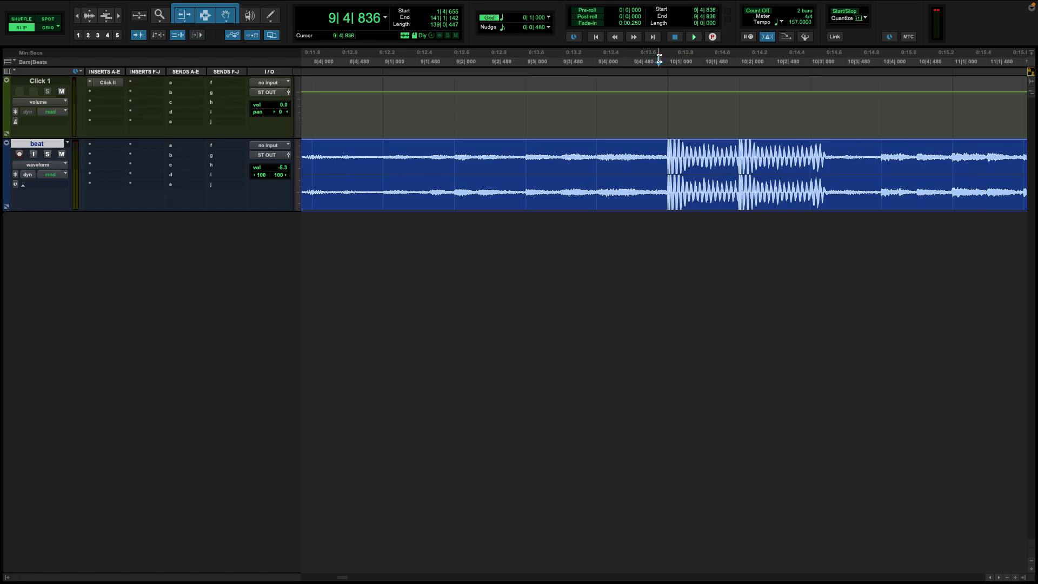
pyautogui.hscroll(3, 678, 72)
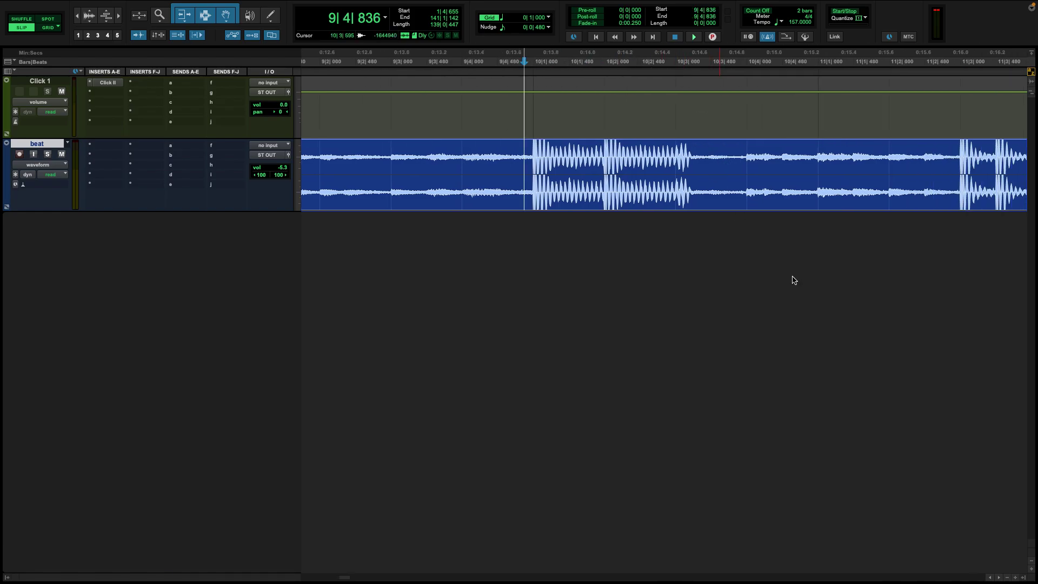
pyautogui.press('space')
pyautogui.press('r')
pyautogui.press('r')
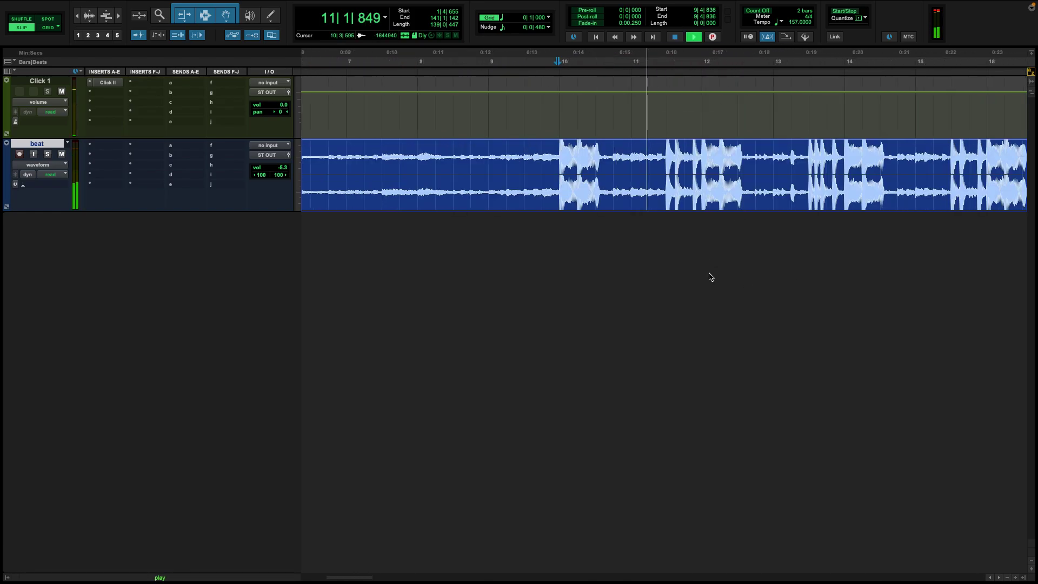
pyautogui.hscroll(4, 702, 278)
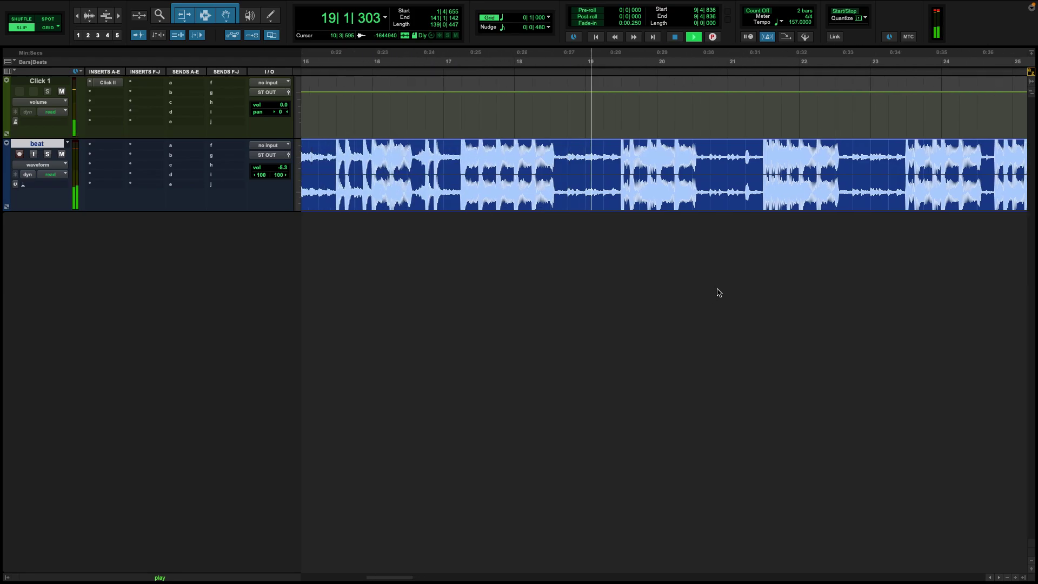
pyautogui.press('space')
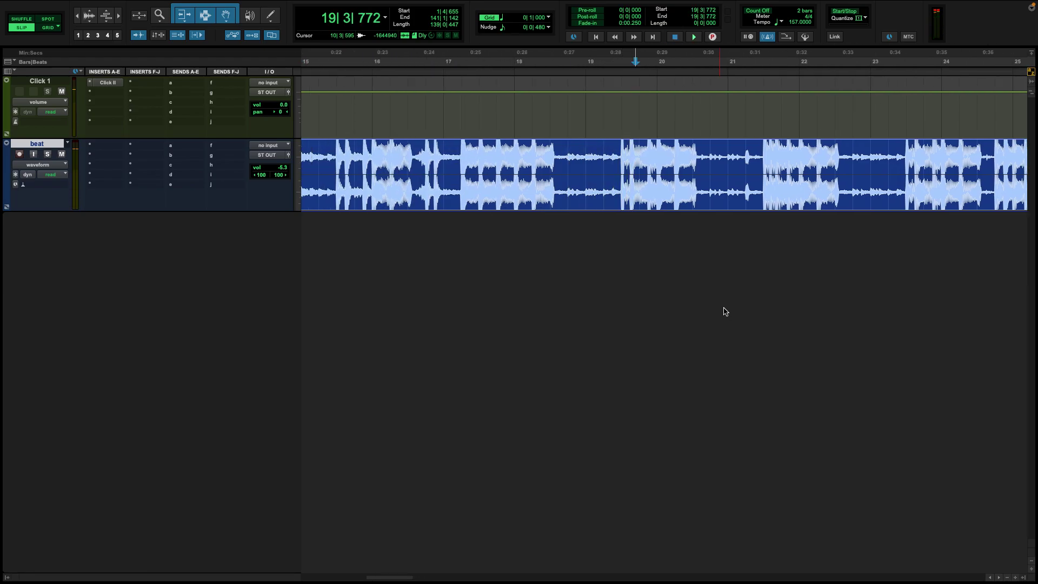
# Check the beat's drum hits against the grid past bar 22 and place the playback cursor just after bar 51.
pyautogui.press('t')
pyautogui.hscroll(5, 568, 181)
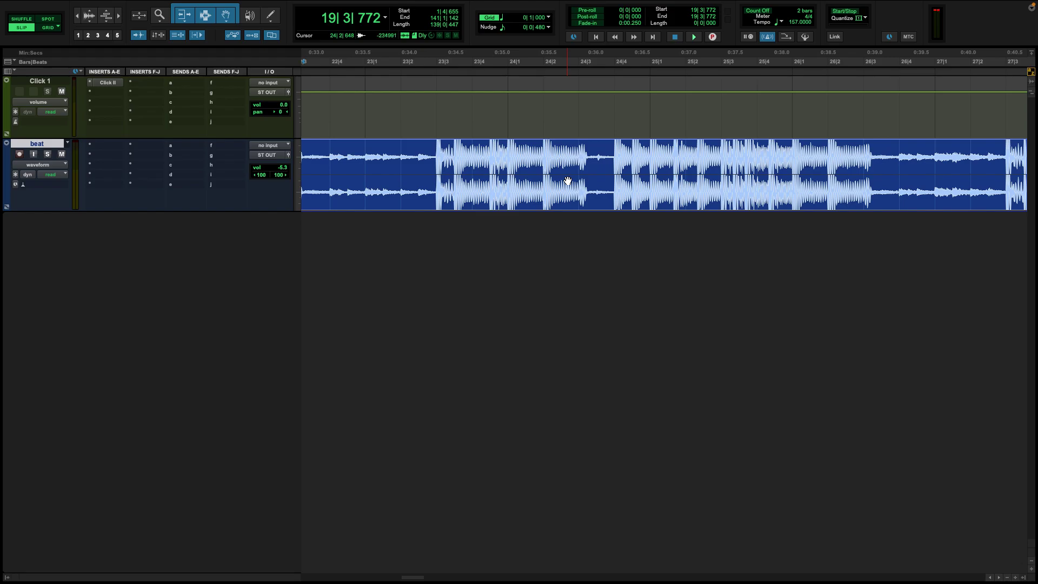
pyautogui.press('super+bracketleft')
pyautogui.press('super+bracketleft')
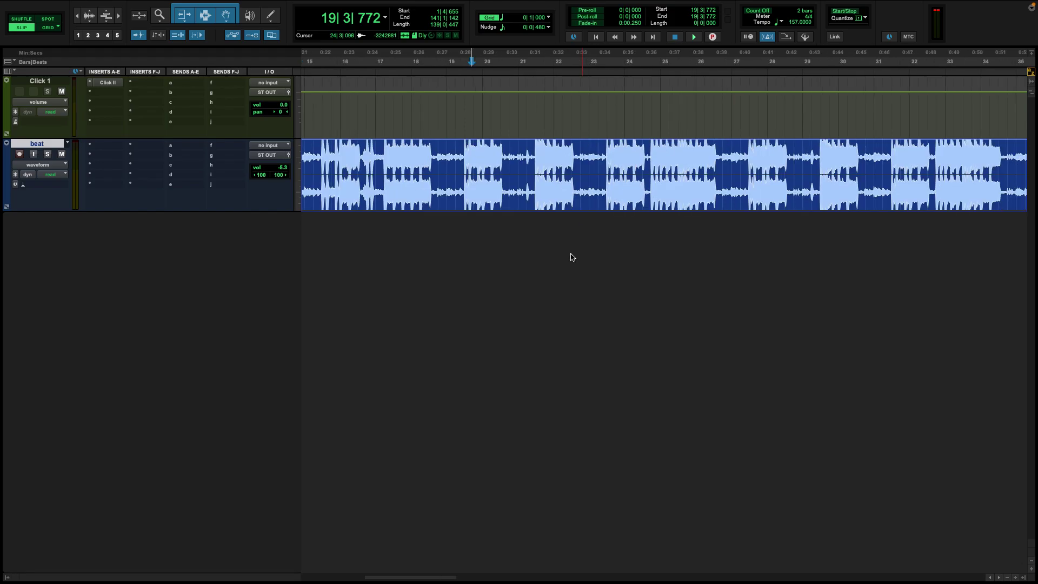
pyautogui.hscroll(10, 670, 110)
pyautogui.hscroll(3, 642, 127)
pyautogui.click(691, 63)
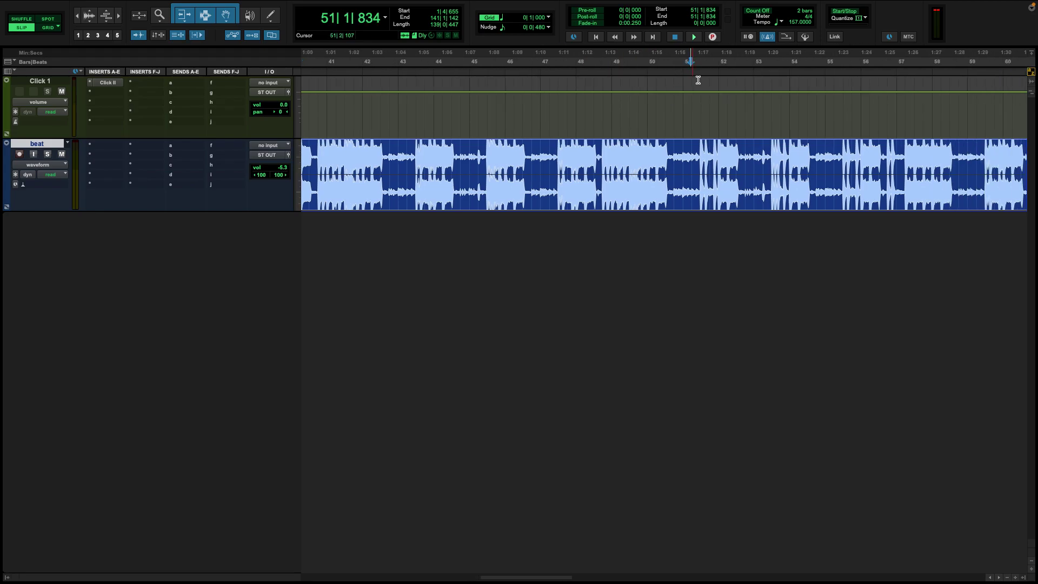
# Examine at high zoom how the beat's transients line up with the grid lines from bar 51 to about bar 65.
pyautogui.press('t')
pyautogui.press('t')
pyautogui.press('t')
pyautogui.hscroll(3, 552, 181)
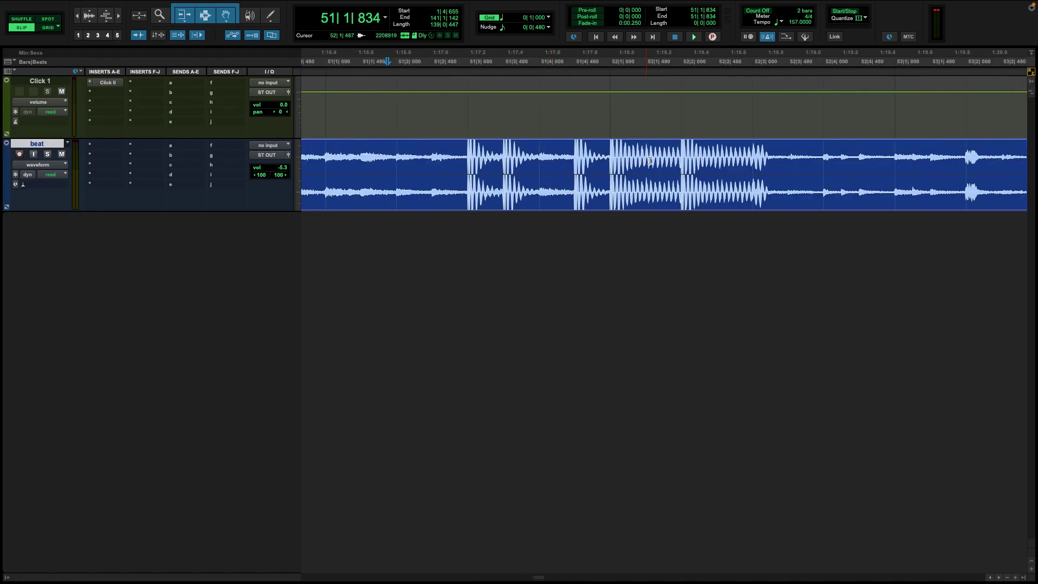
pyautogui.hscroll(3, 615, 200)
pyautogui.hscroll(2, 624, 191)
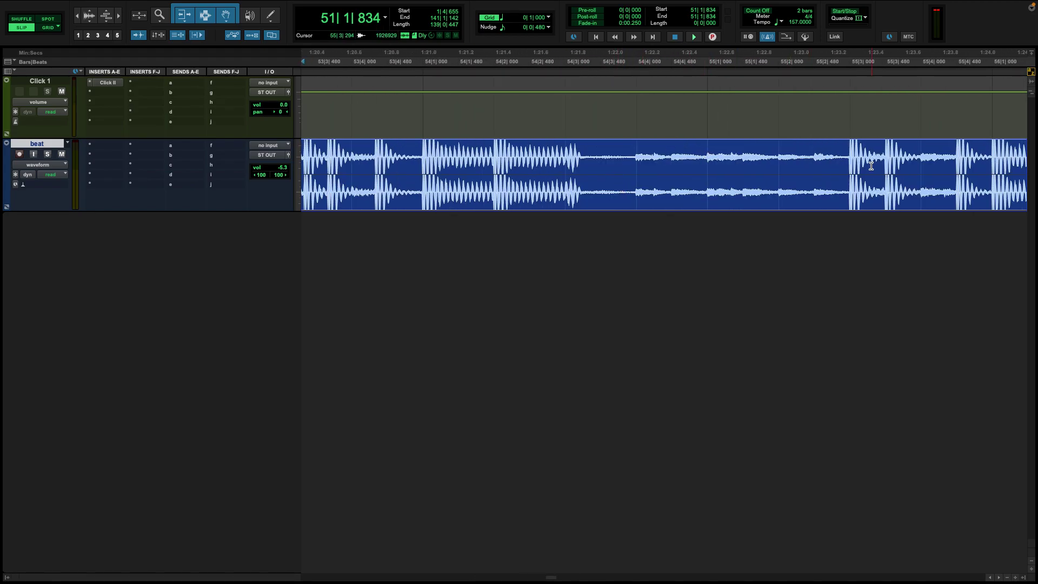
pyautogui.hscroll(2, 833, 167)
pyautogui.hscroll(1, 795, 171)
pyautogui.hscroll(1, 703, 216)
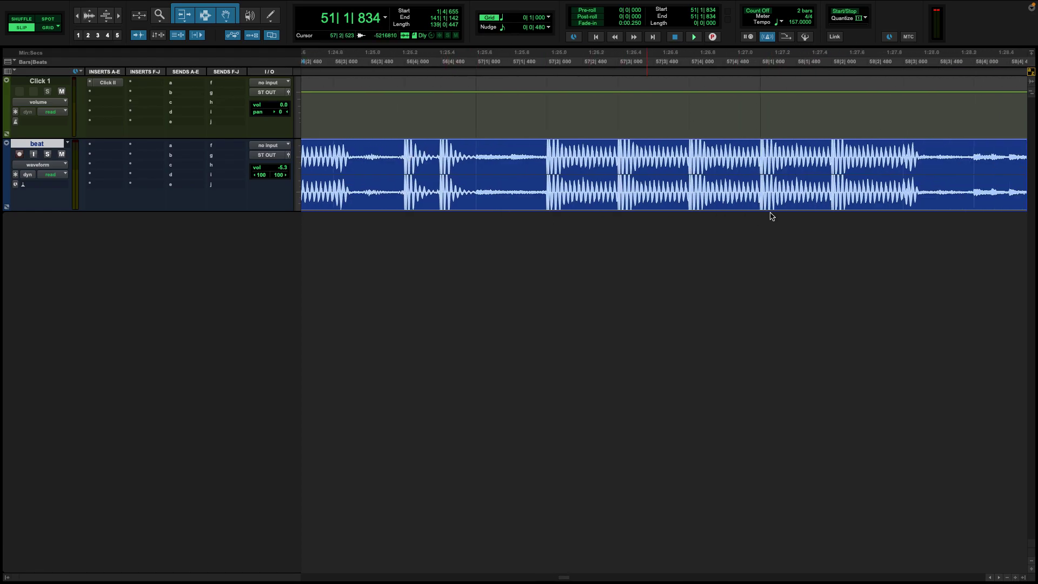
pyautogui.hscroll(4, 771, 216)
pyautogui.hscroll(4, 768, 216)
pyautogui.hscroll(2, 776, 216)
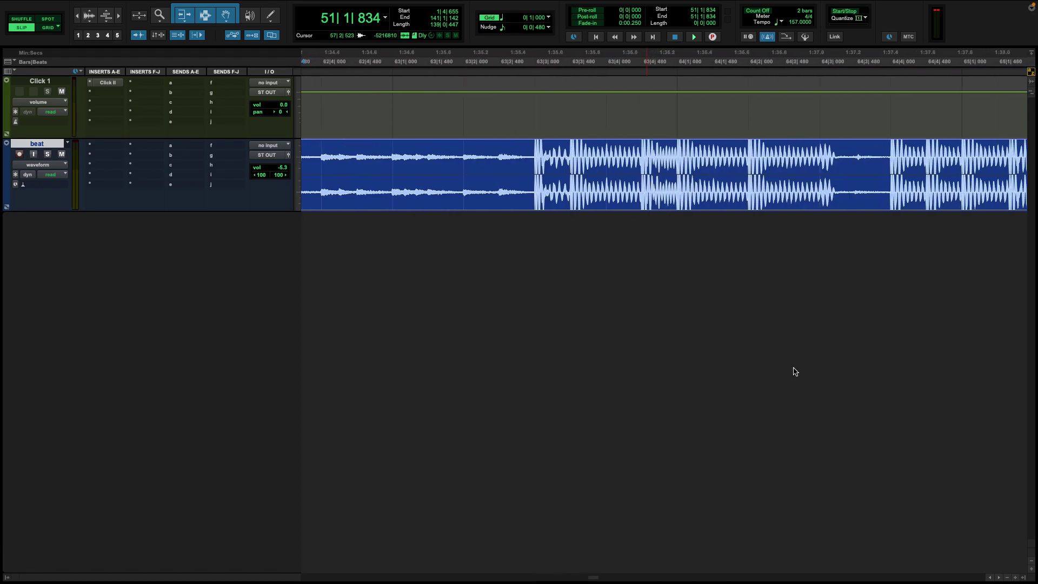
# Review the beat clip against the bar lines in a wider view, from the session start to about bar 73.
pyautogui.press('r')
pyautogui.press('r')
pyautogui.press('r')
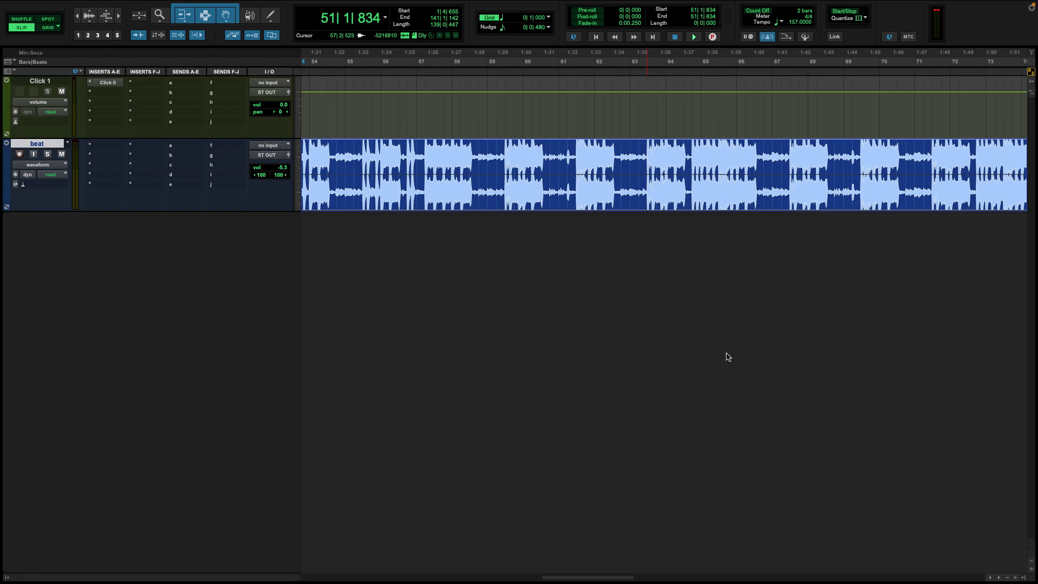
pyautogui.hscroll(-10, 654, 335)
pyautogui.scroll(2, 632, 323)
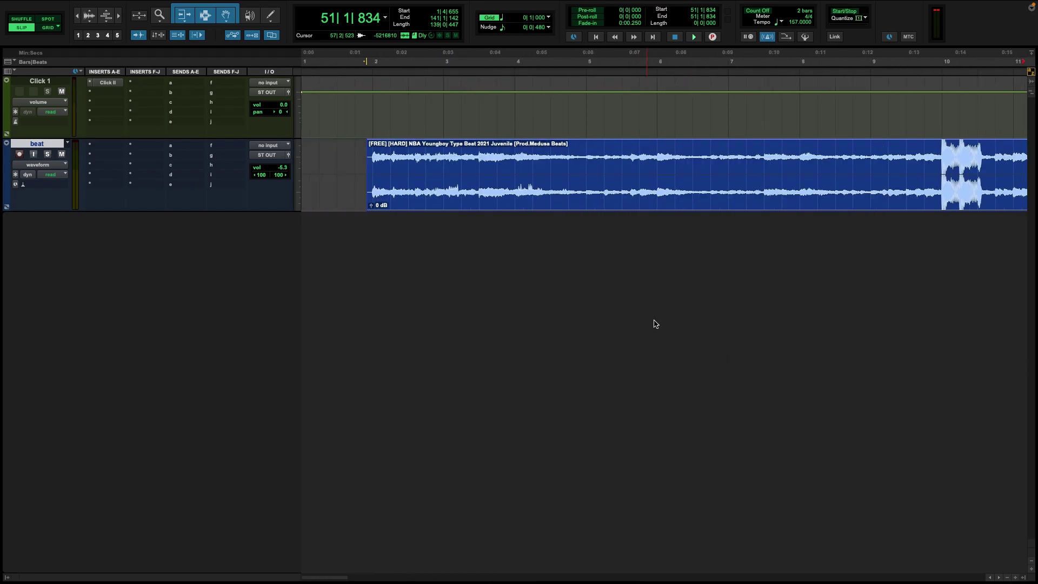
pyautogui.scroll(-3, 655, 324)
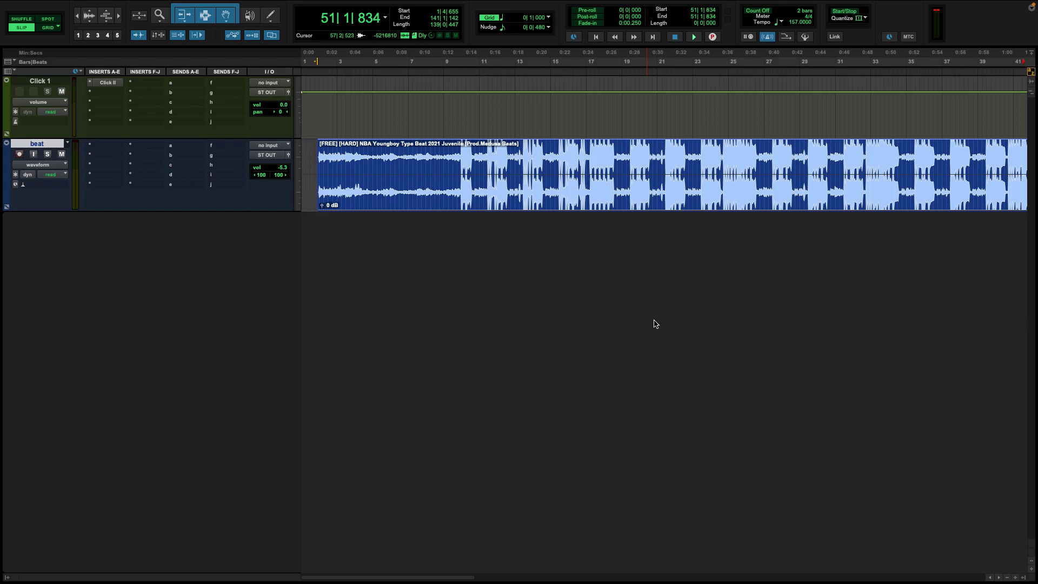
pyautogui.press('t')
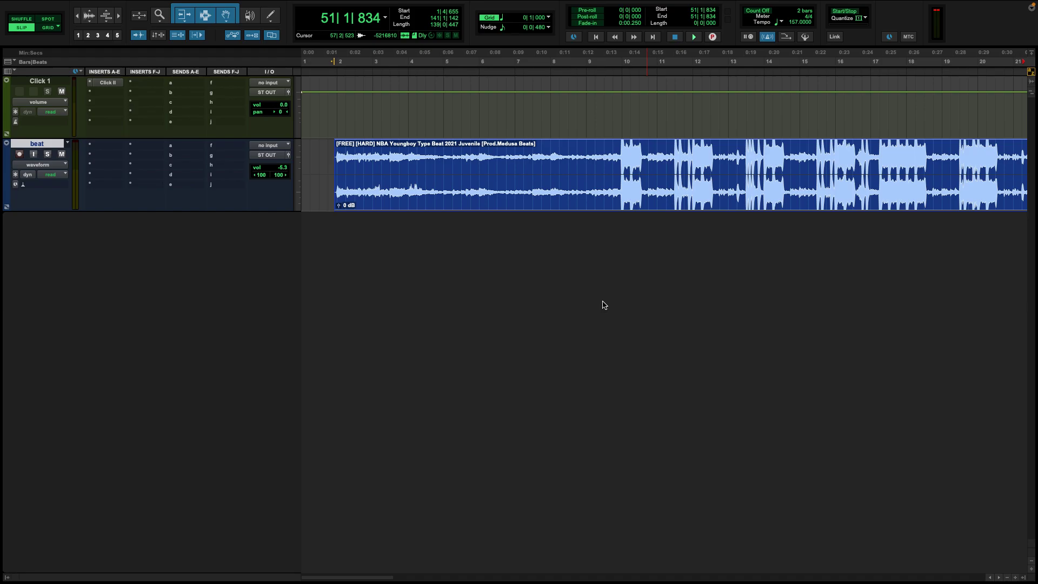
pyautogui.press('super+bracketright')
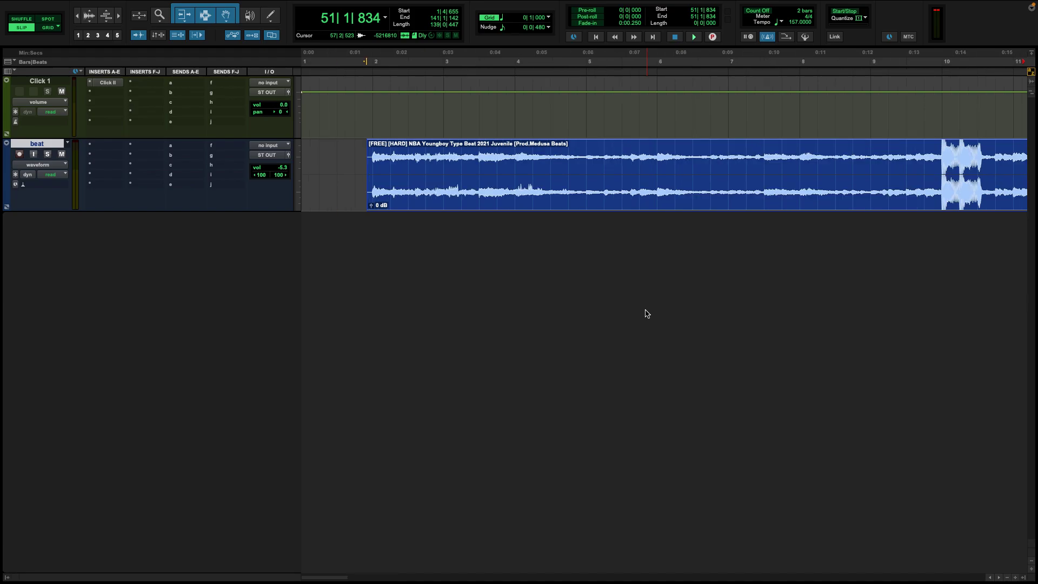
pyautogui.press('super+bracketleft')
pyautogui.press('super+bracketleft')
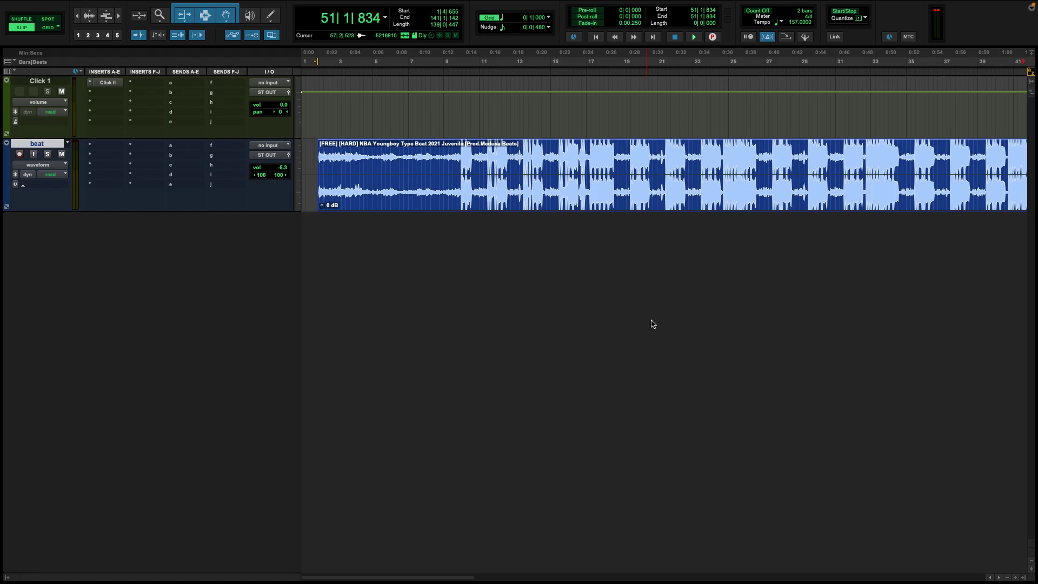
pyautogui.hscroll(10, 596, 319)
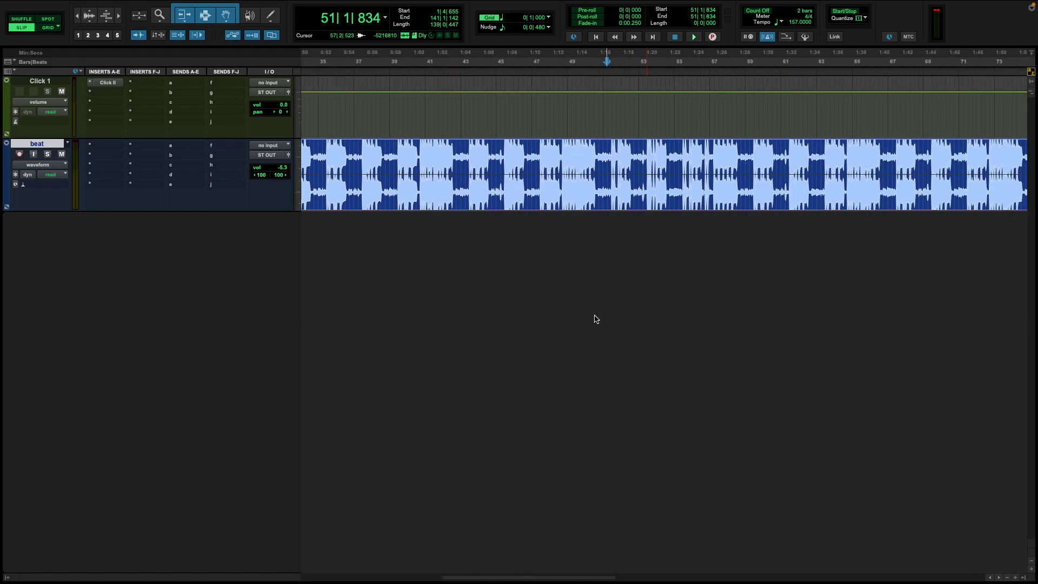